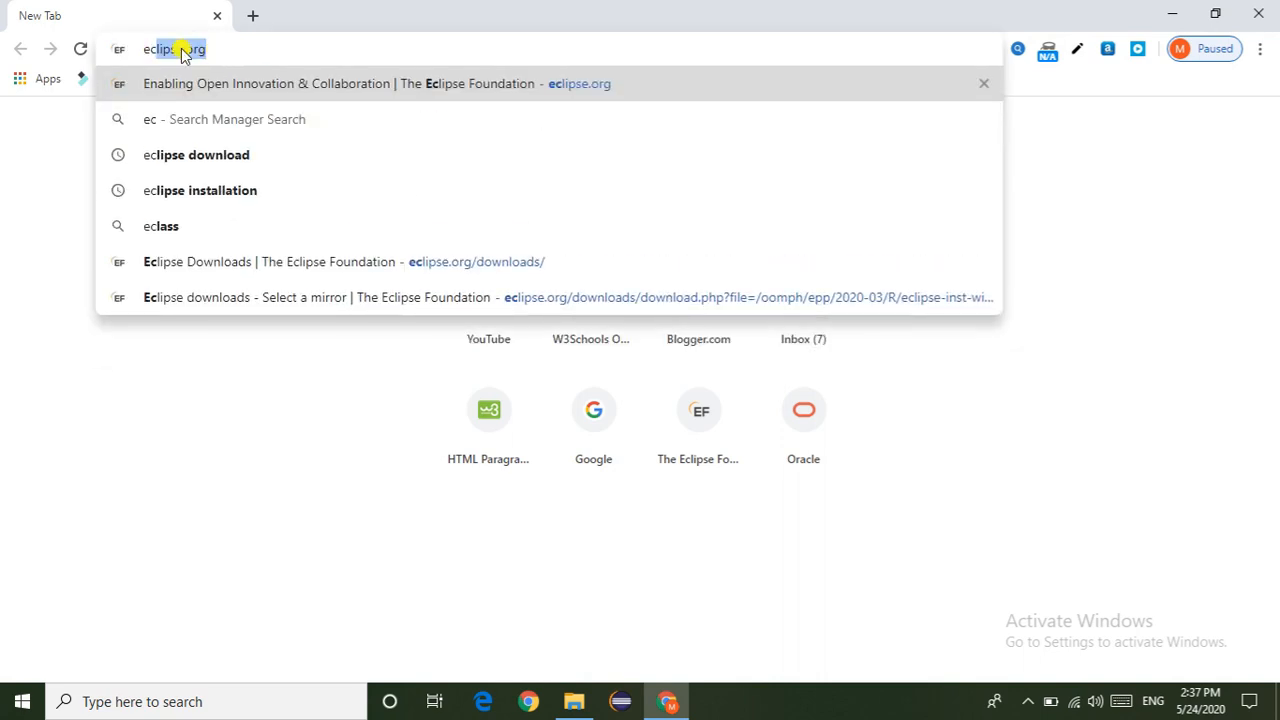
- Go to eclipse.org and open the Eclipse IDE 2020-03 section of its downloads page
key(Return)
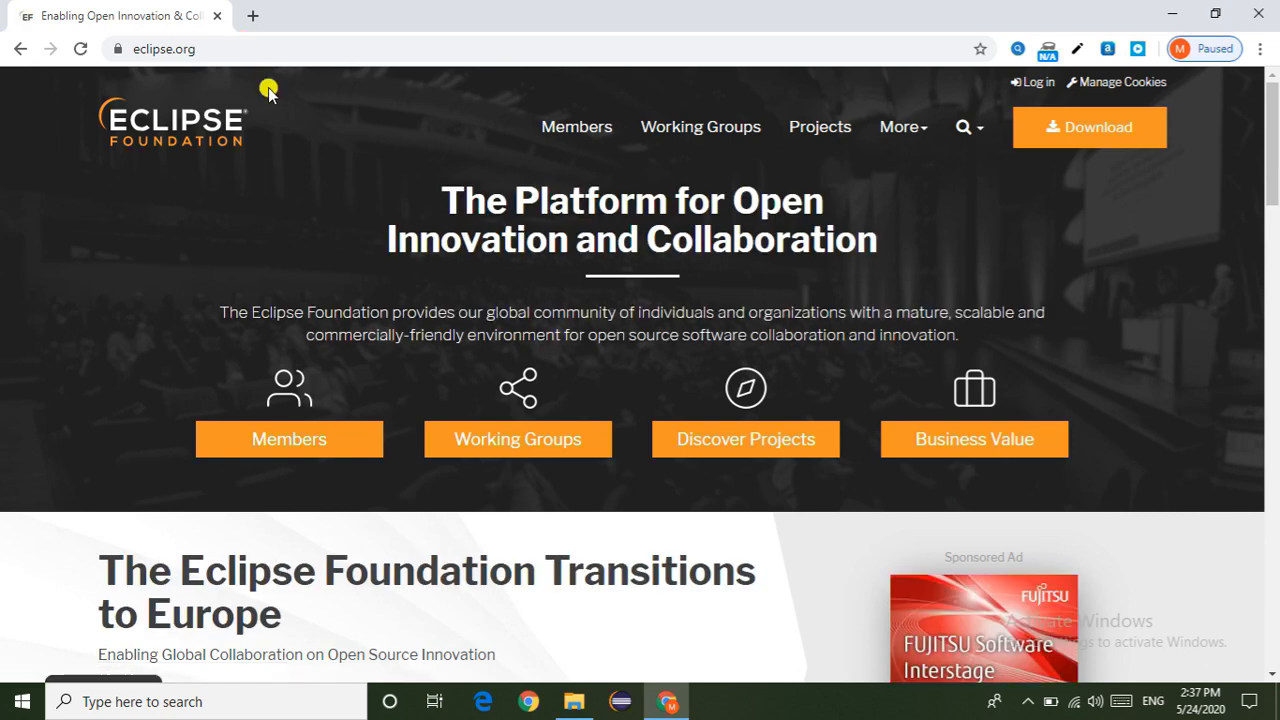
click(1089, 136)
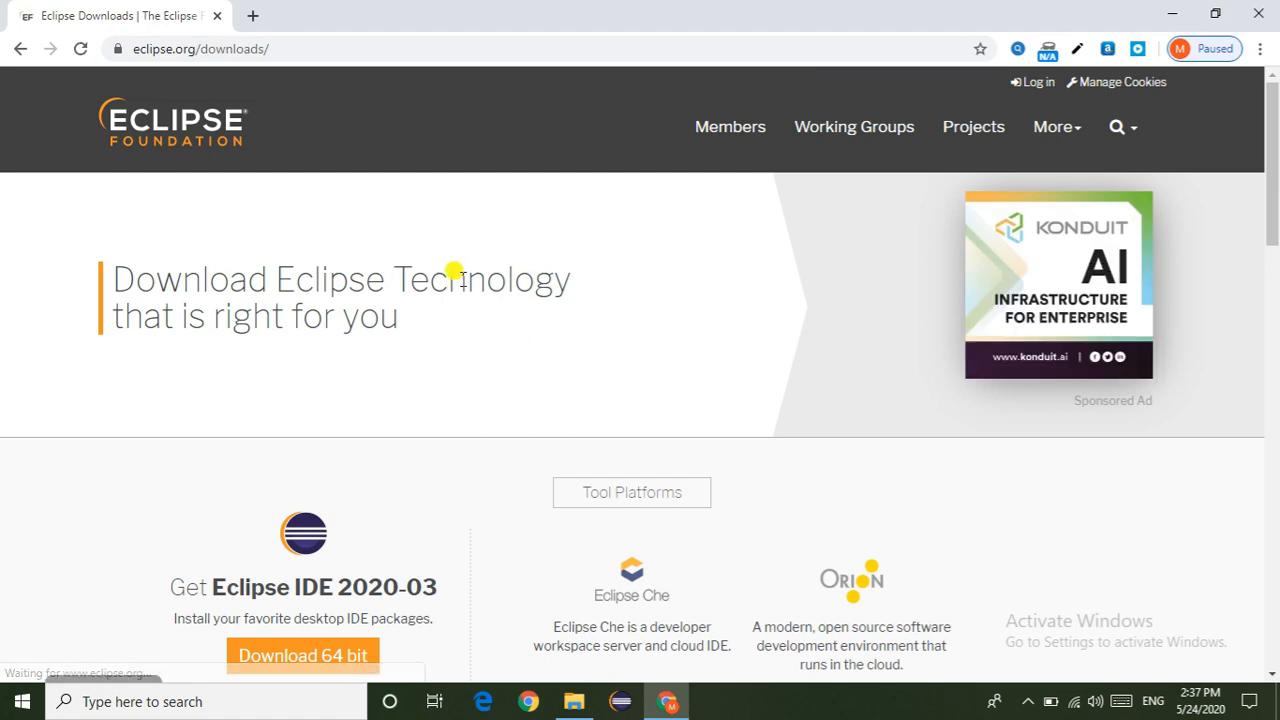
scroll(475, 390, down, 3)
scroll(475, 390, down, 1)
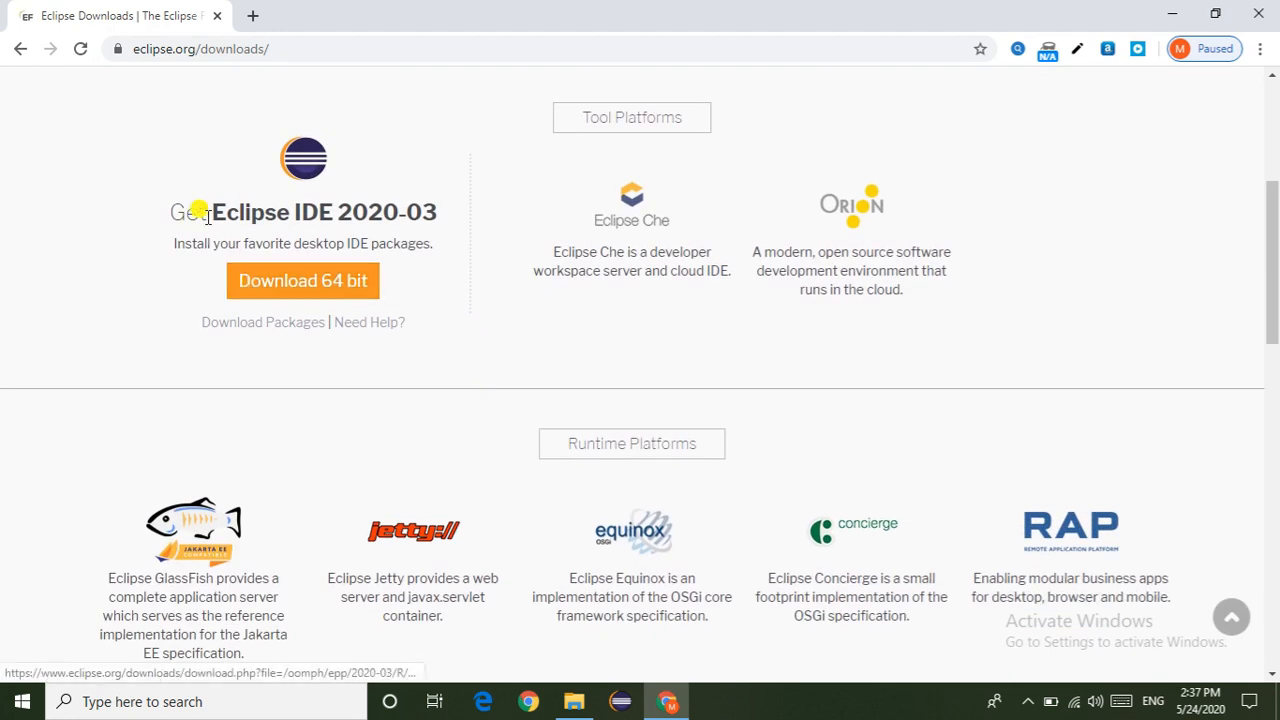
- Start downloading the 64-bit Eclipse IDE 2020-03 installer, eclipse-inst-win64.exe, and cancel the download
drag(172, 211, 425, 215)
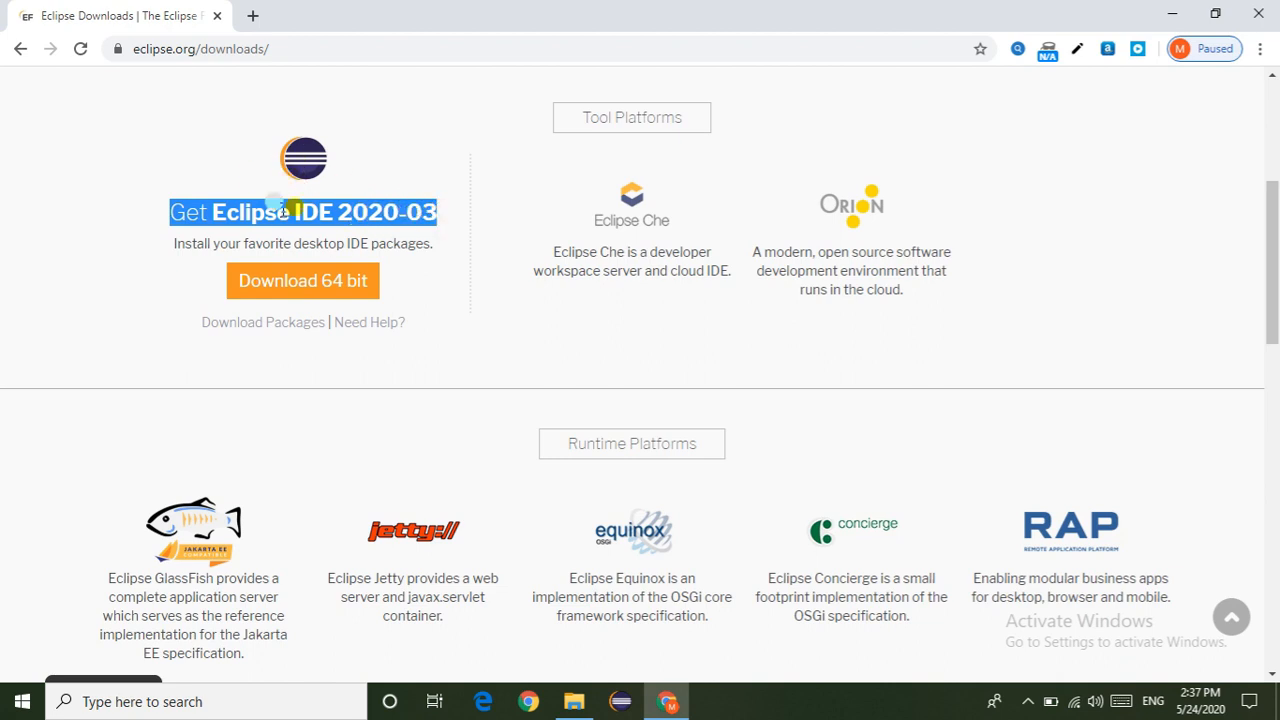
click(427, 210)
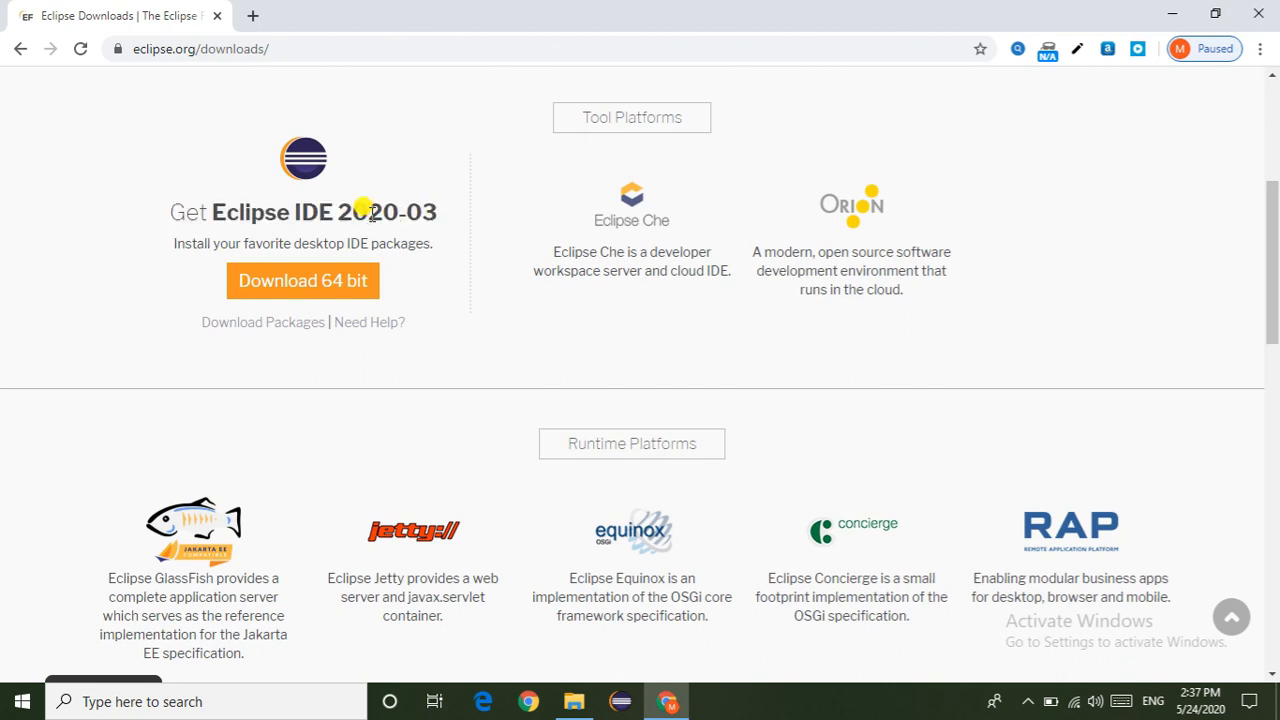
double_click(370, 212)
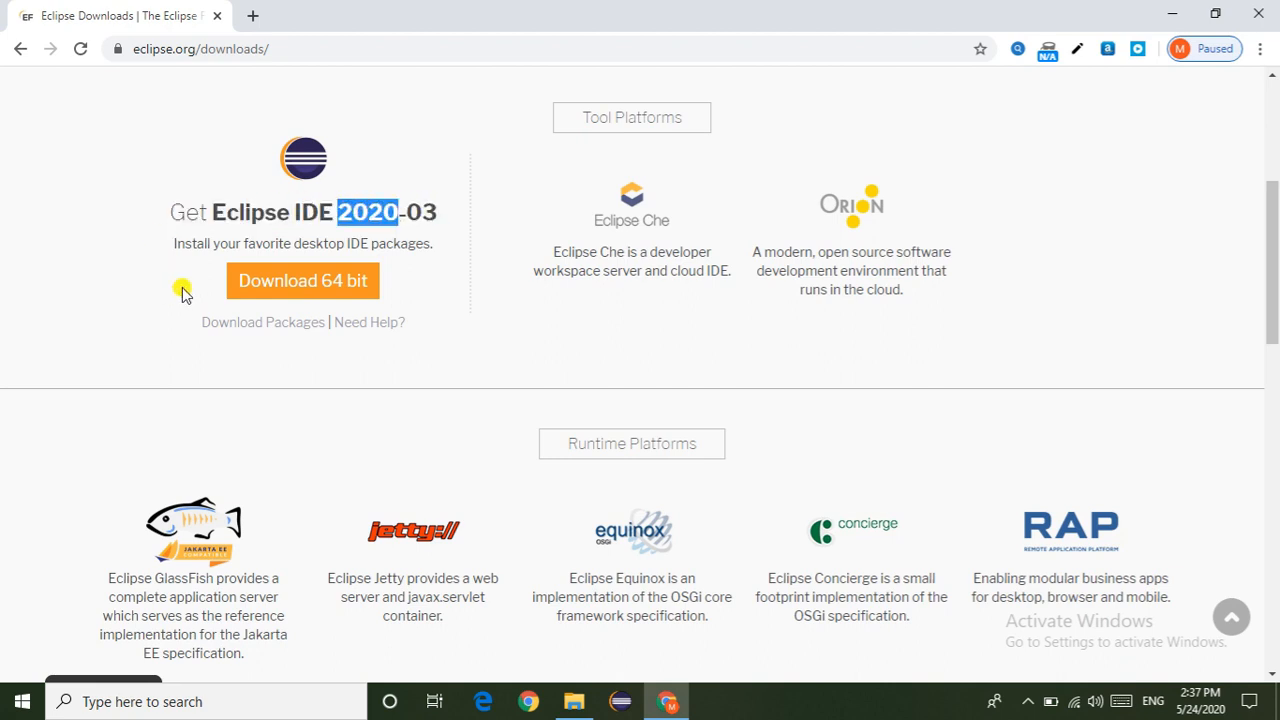
click(337, 288)
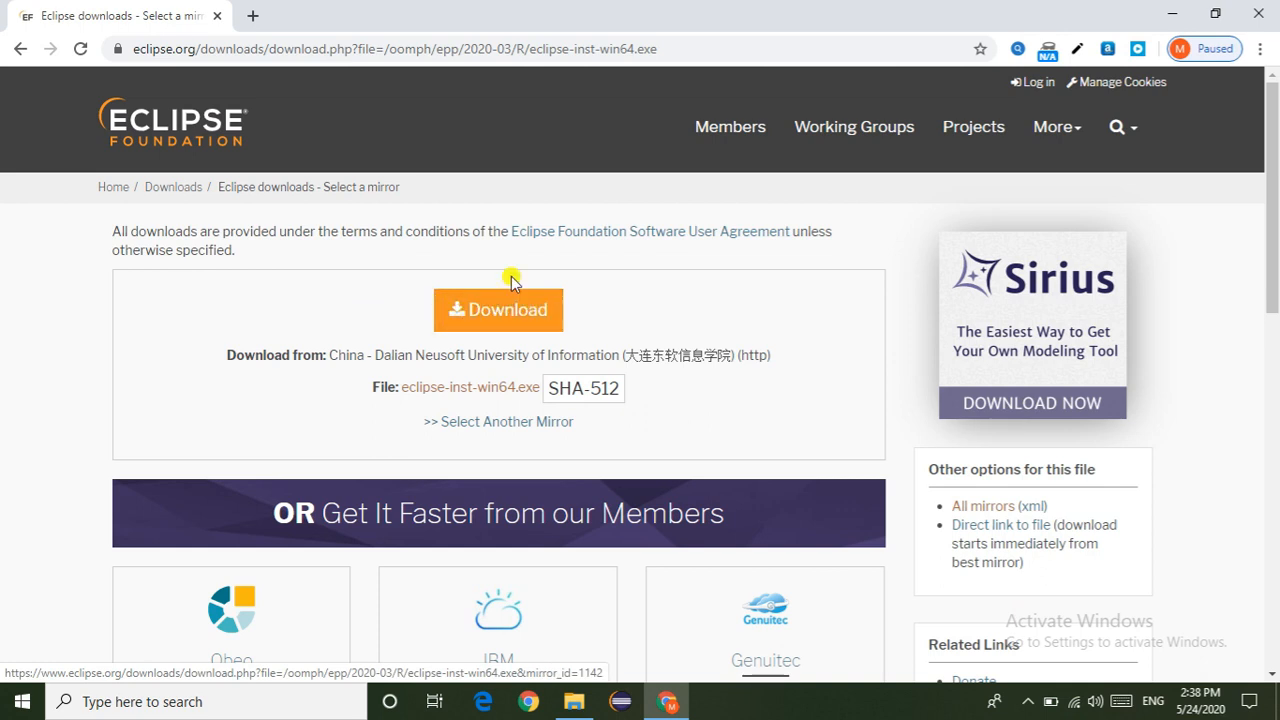
click(518, 312)
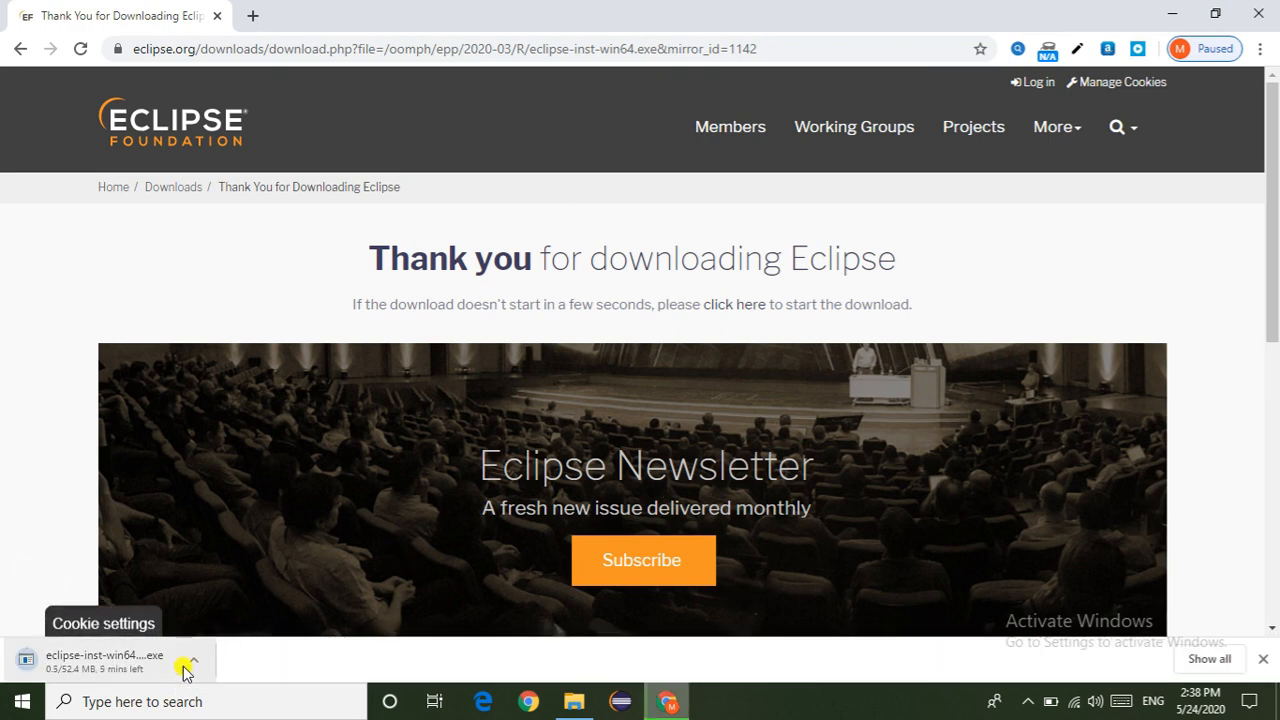
click(196, 660)
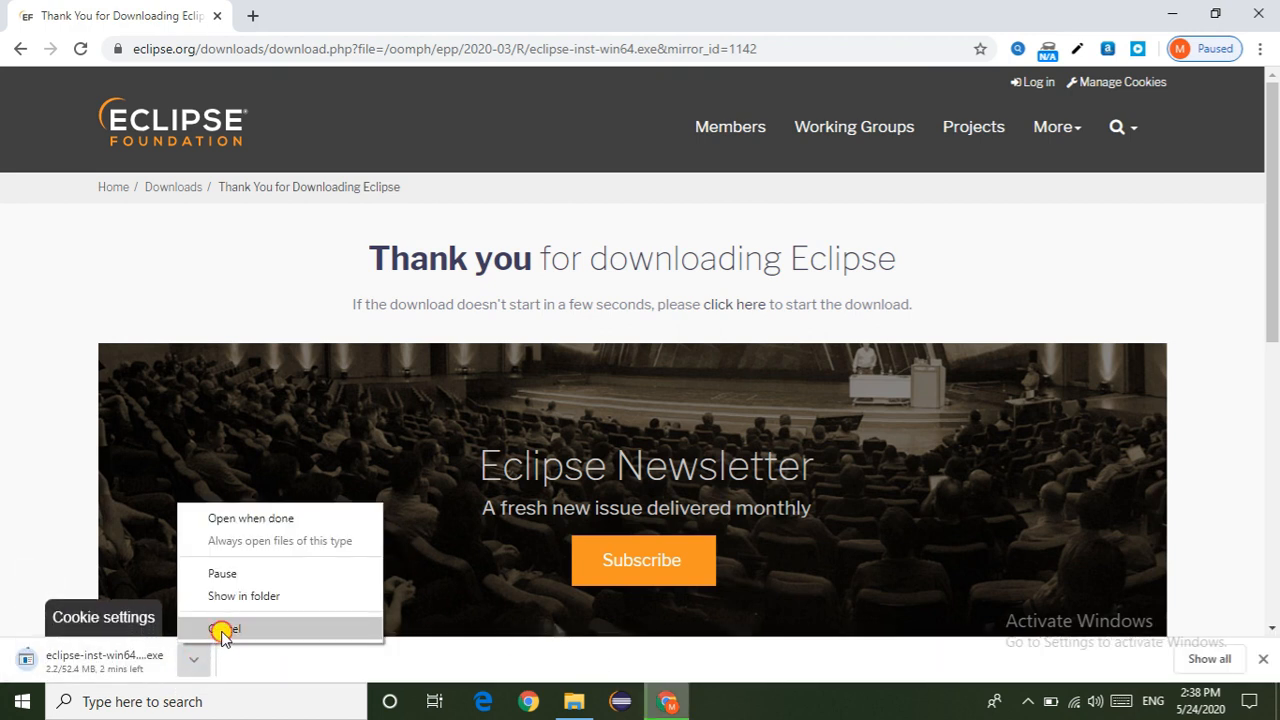
click(224, 629)
- Run the saved eclipse-inst-win64 installer from the Downloads folder in File Explorer and minimize the open windows
click(573, 703)
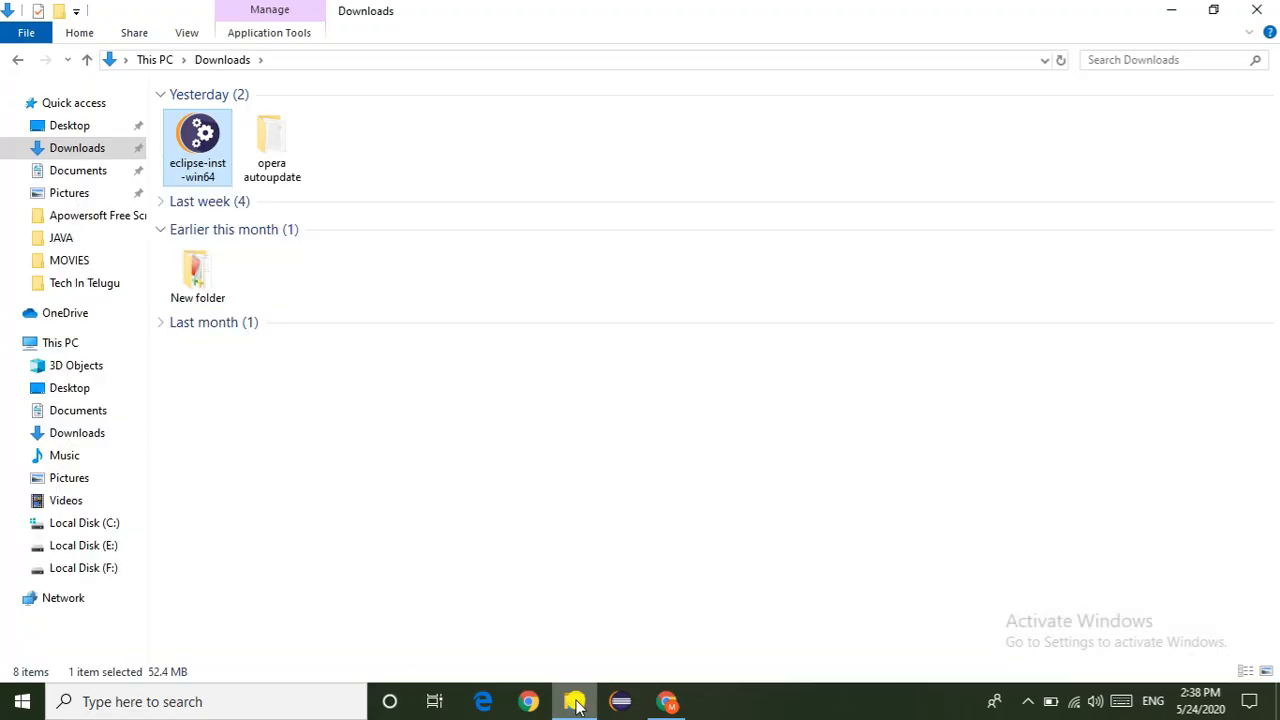
double_click(203, 155)
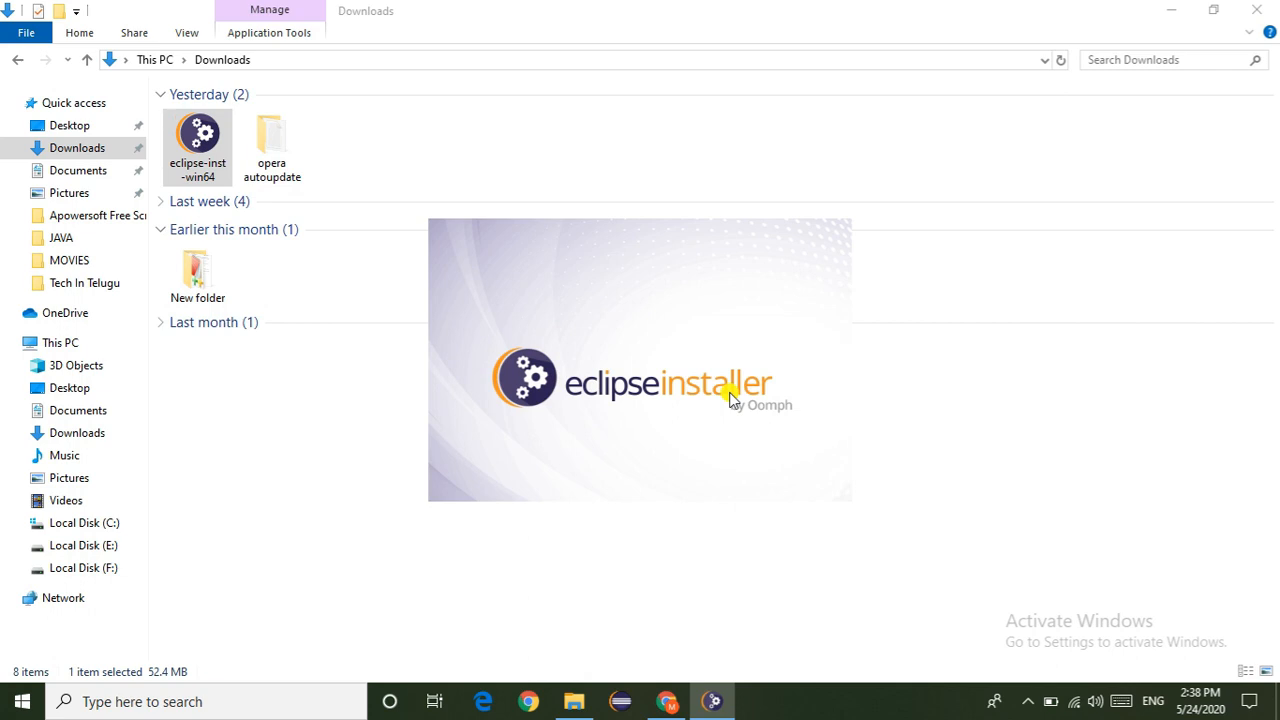
click(1171, 12)
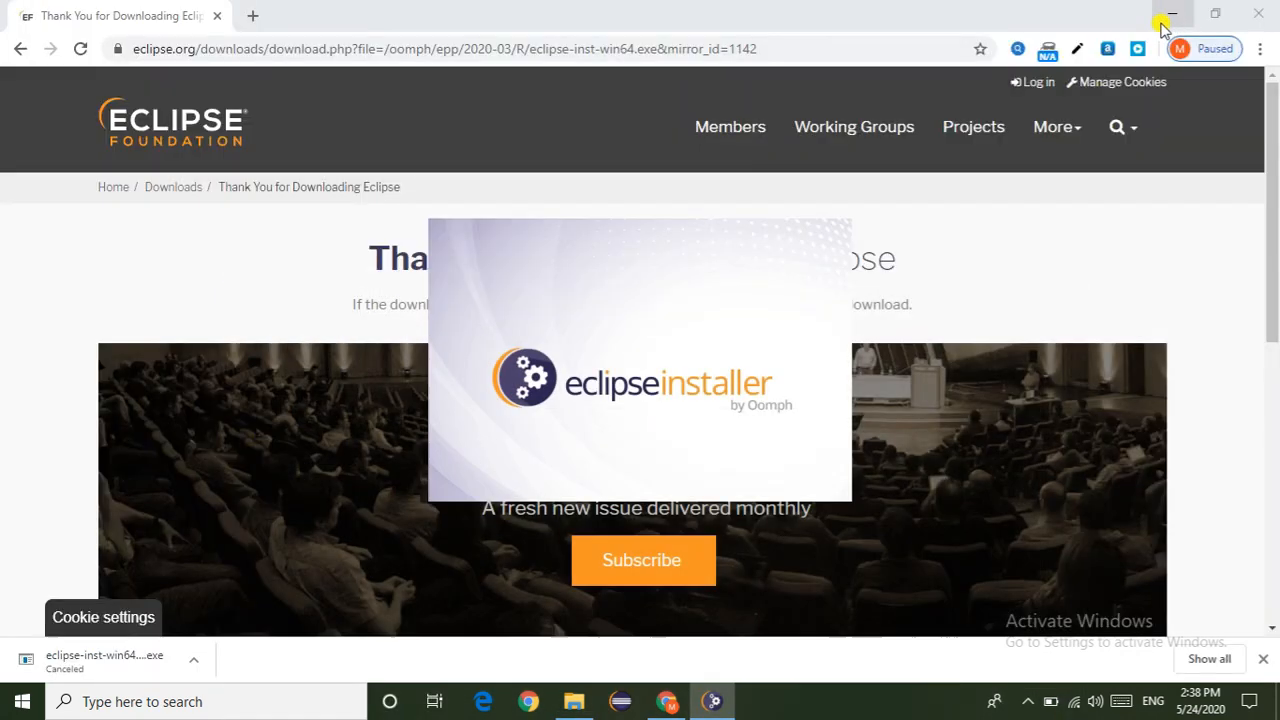
click(1171, 12)
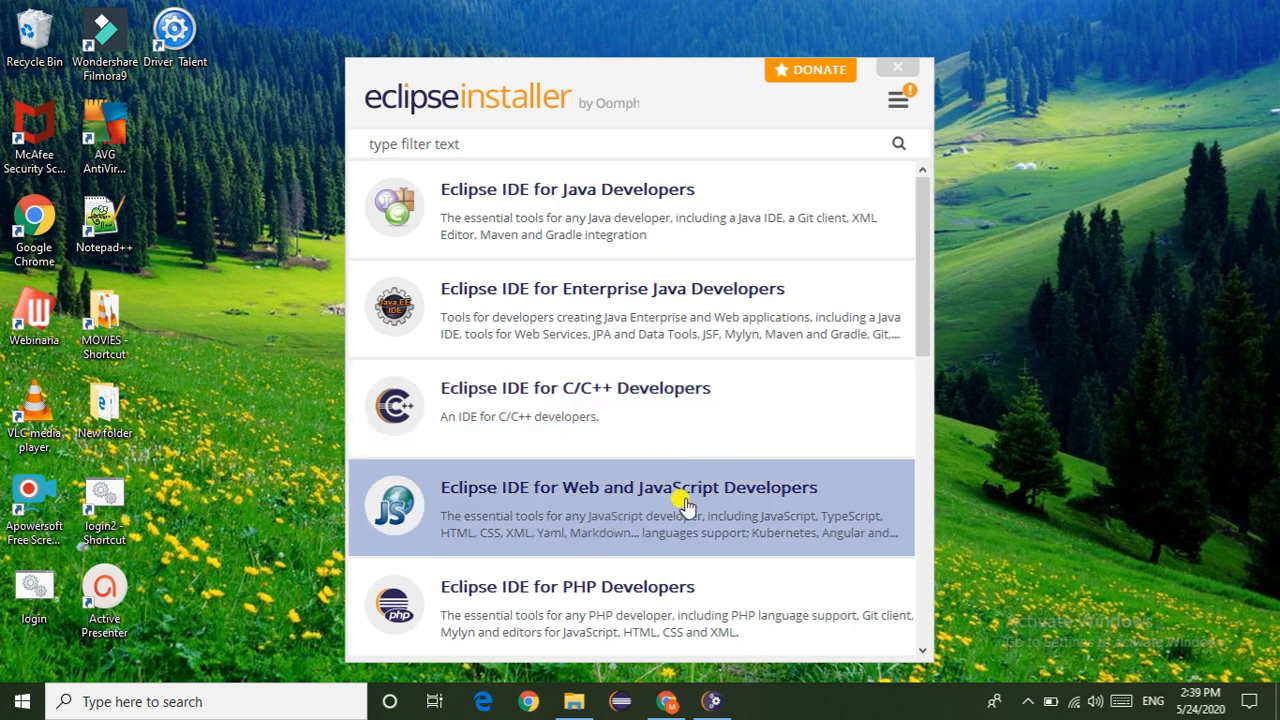
- Choose Eclipse IDE for Java Developers as the package to install
scroll(766, 494, down, 1)
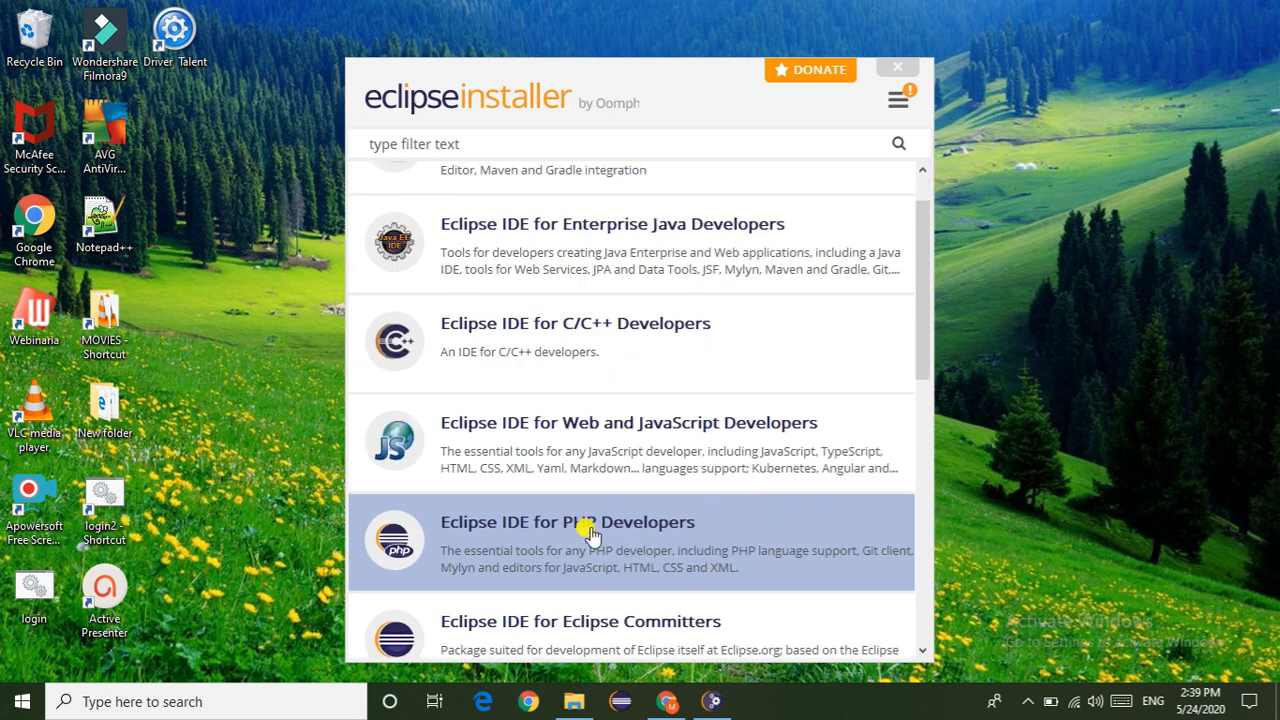
scroll(703, 535, up, 1)
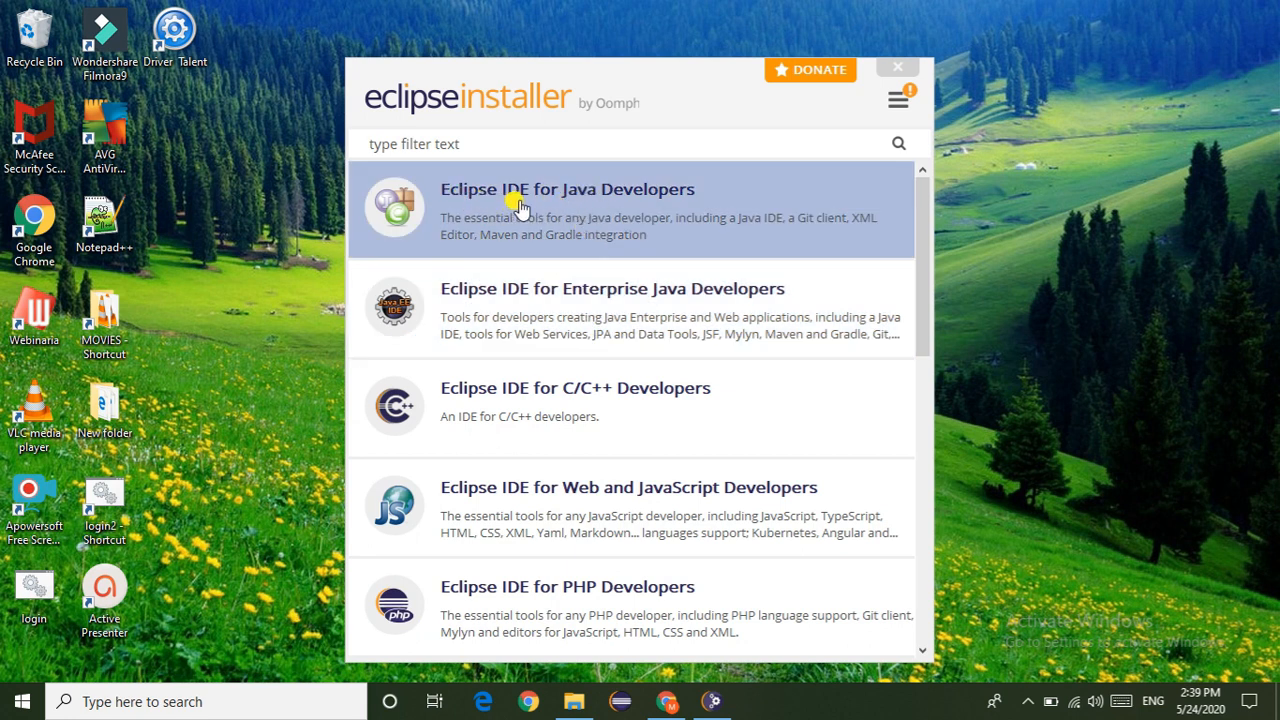
click(645, 203)
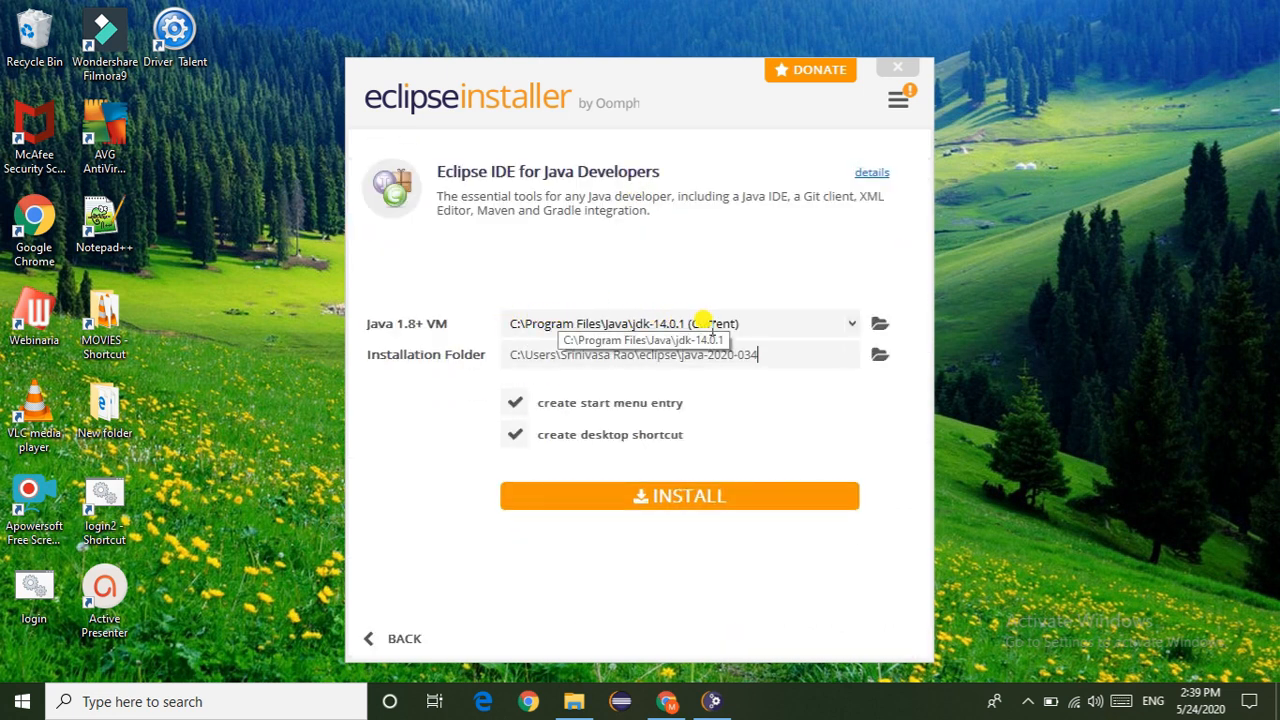
- Examine the Java VM choices for the installation and the apps currently listed in the Windows Start menu
click(508, 318)
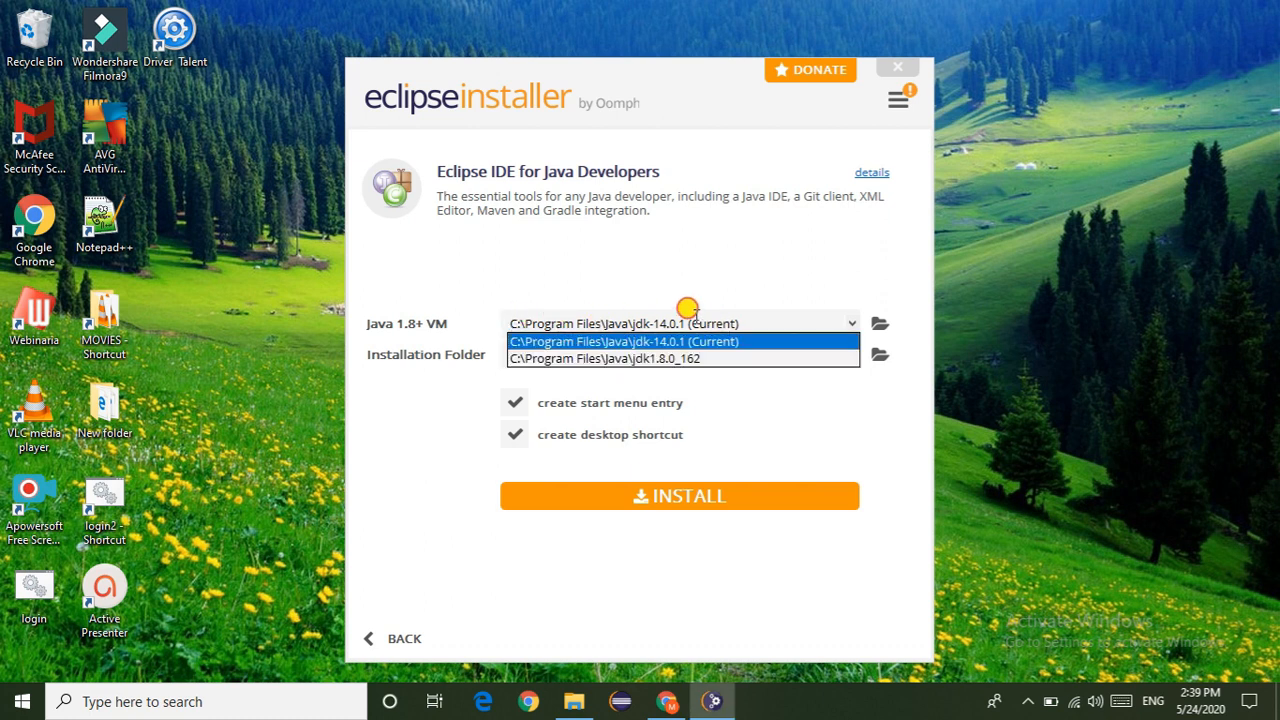
click(720, 312)
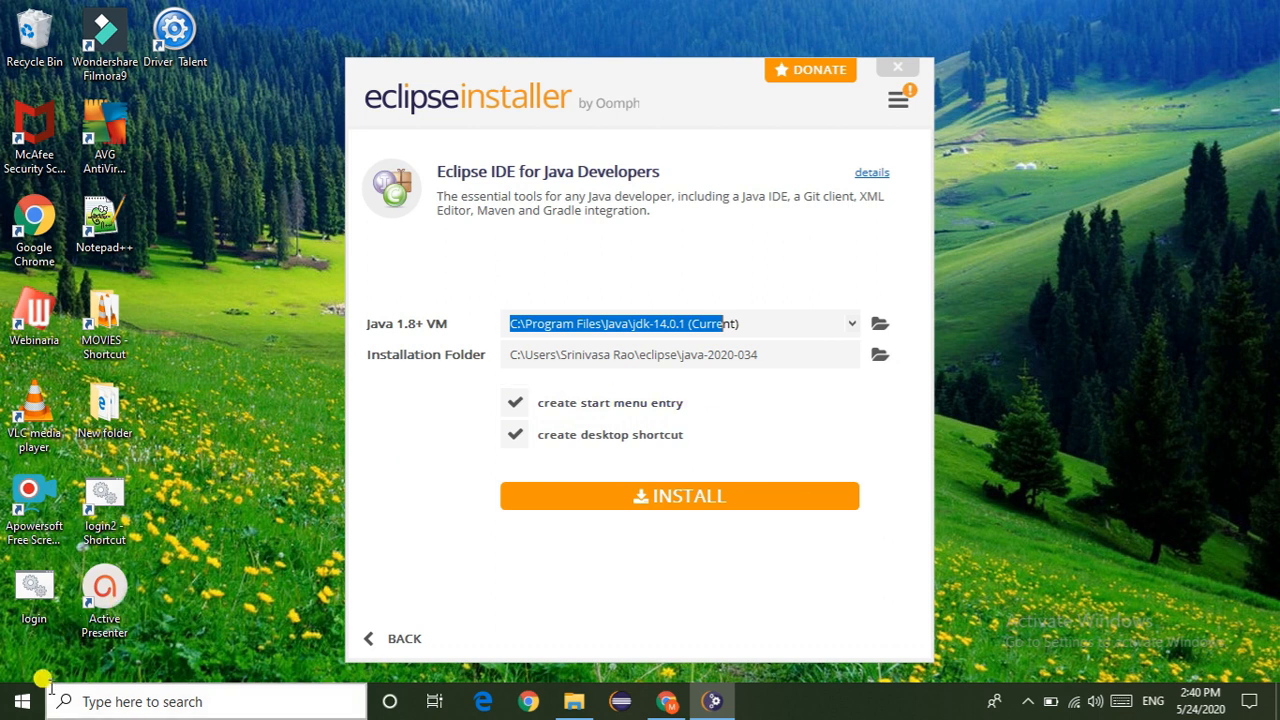
click(20, 697)
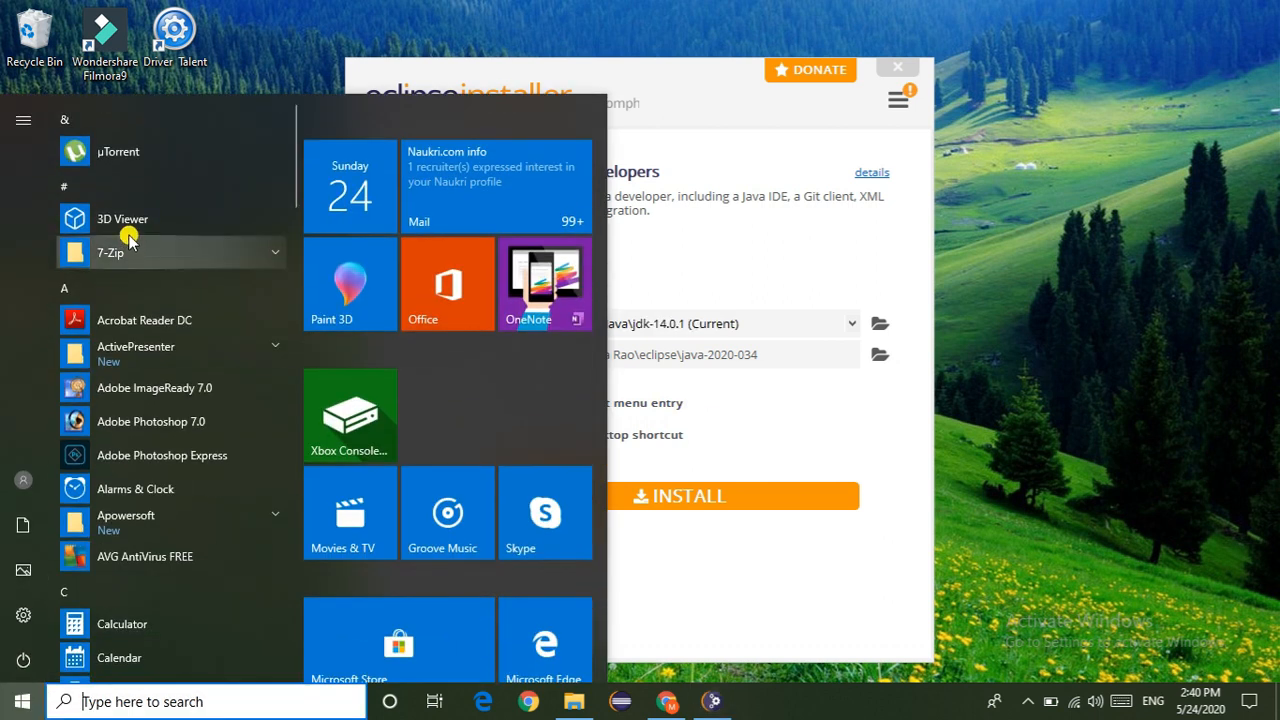
click(811, 258)
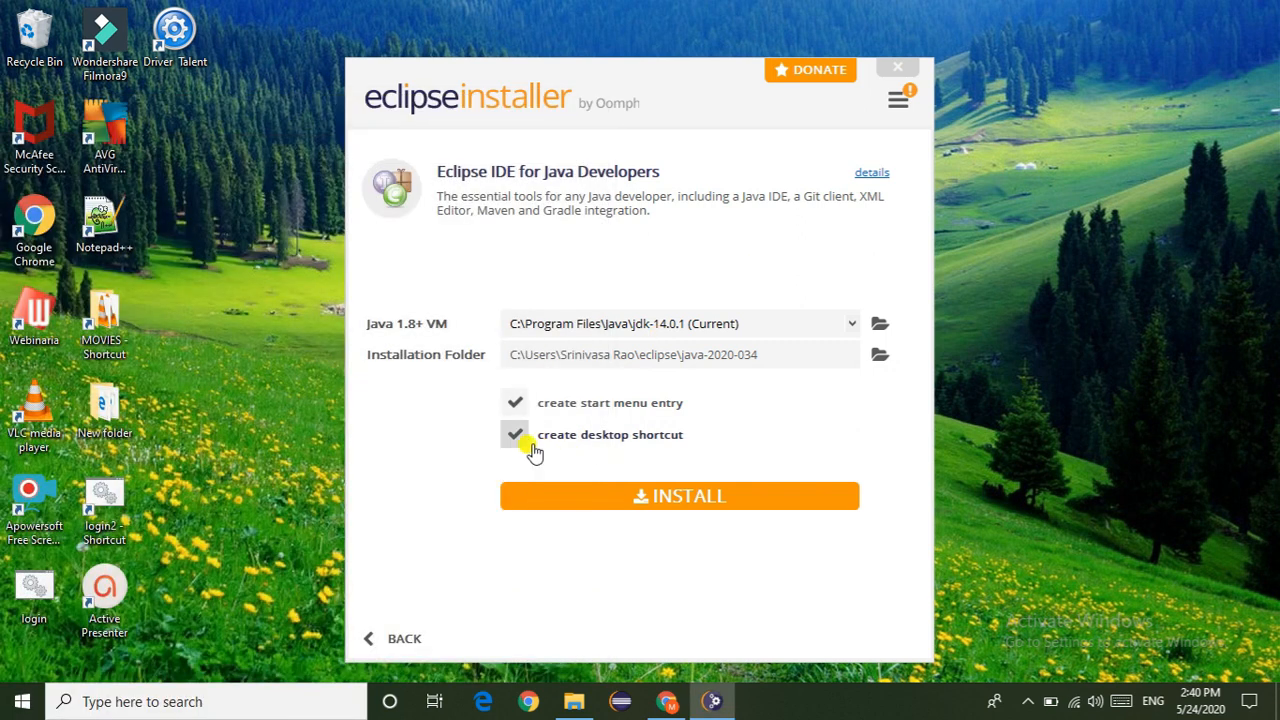
- Install Eclipse IDE for Java Developers with a start menu entry and desktop shortcut, and launch it
click(516, 437)
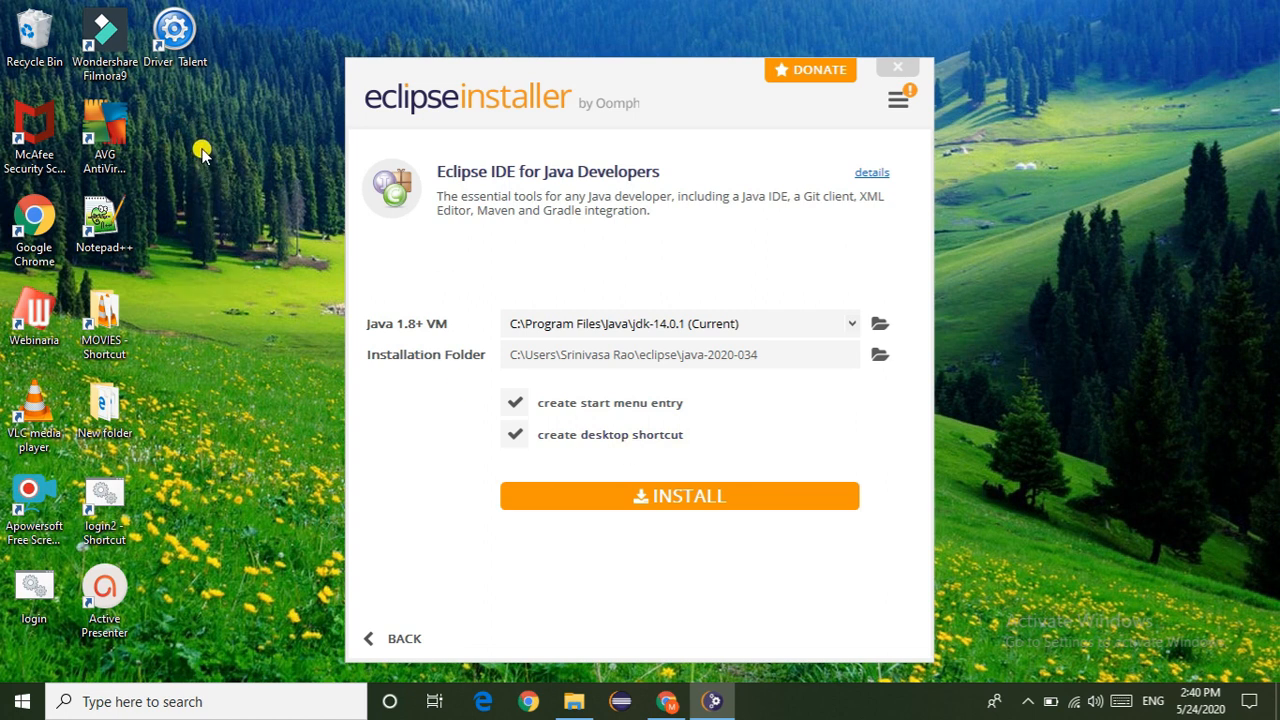
click(688, 495)
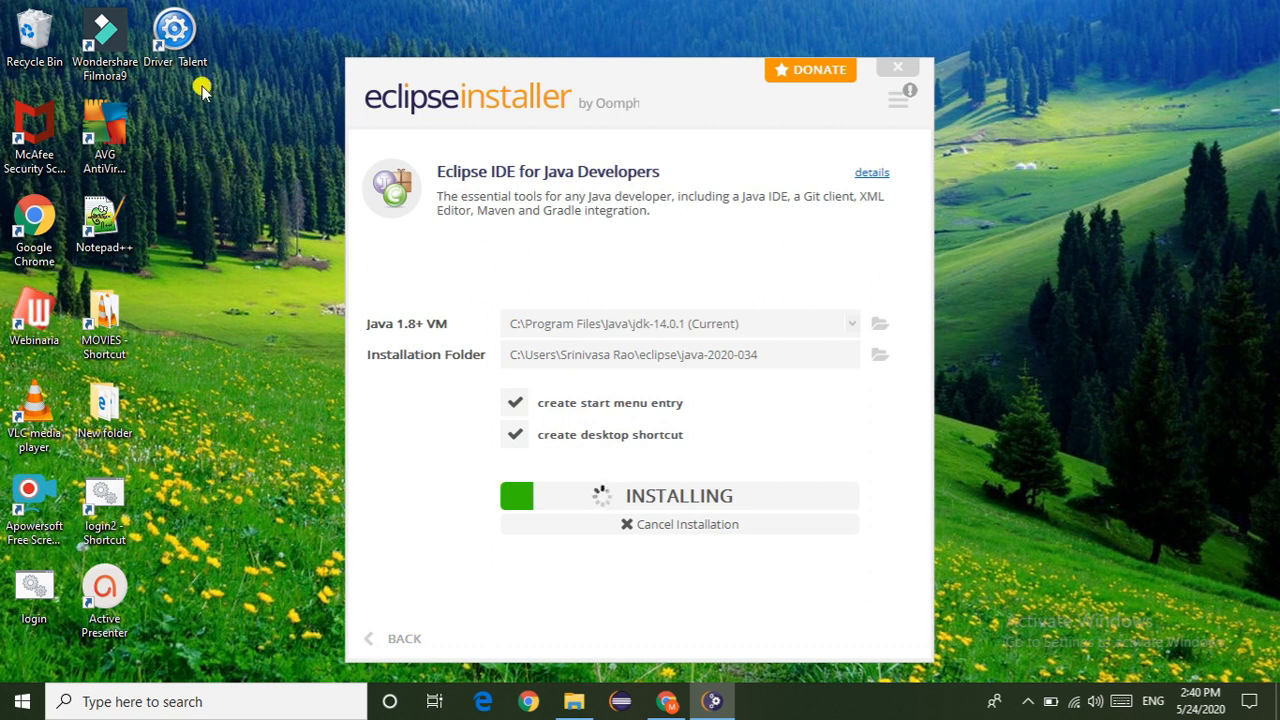
click(10, 703)
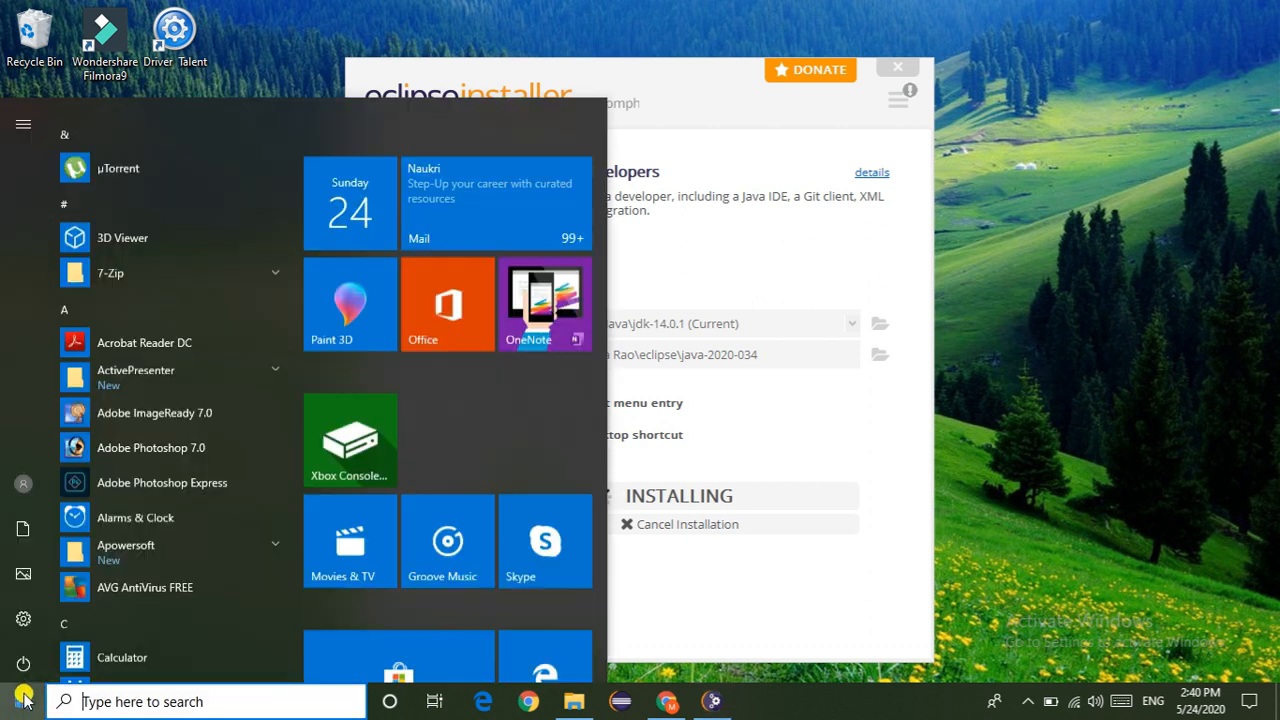
click(792, 440)
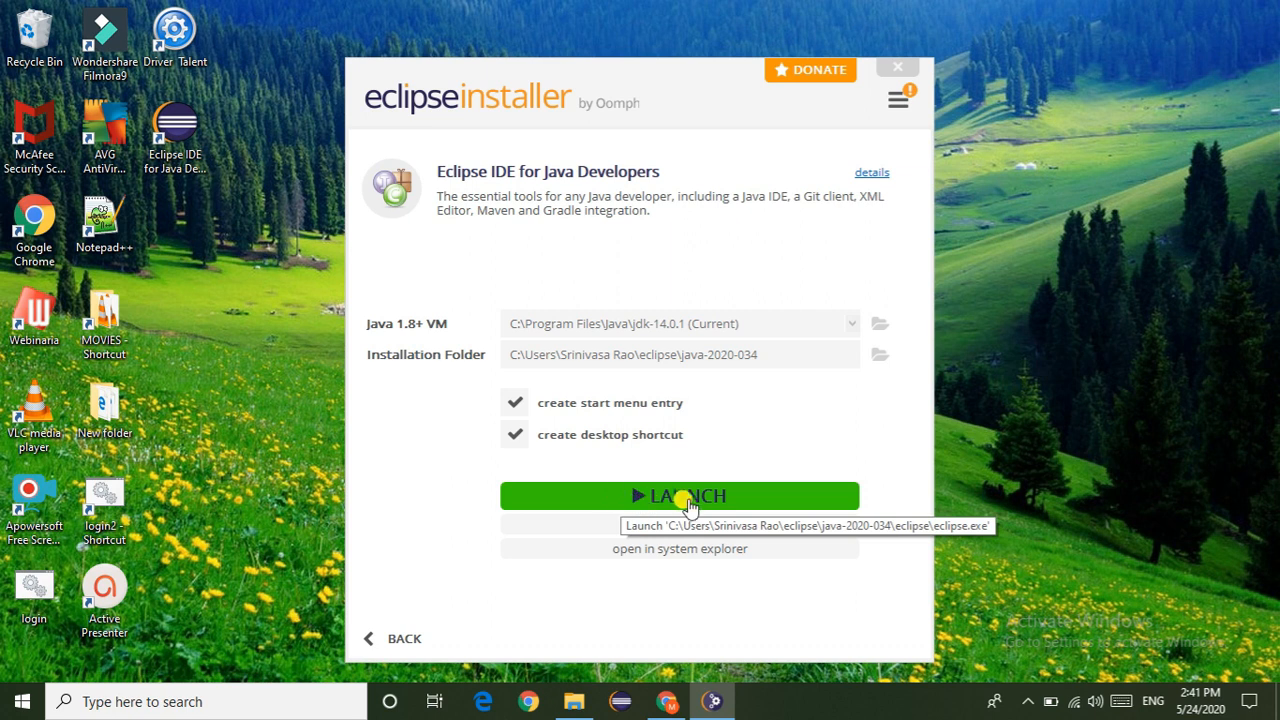
click(639, 500)
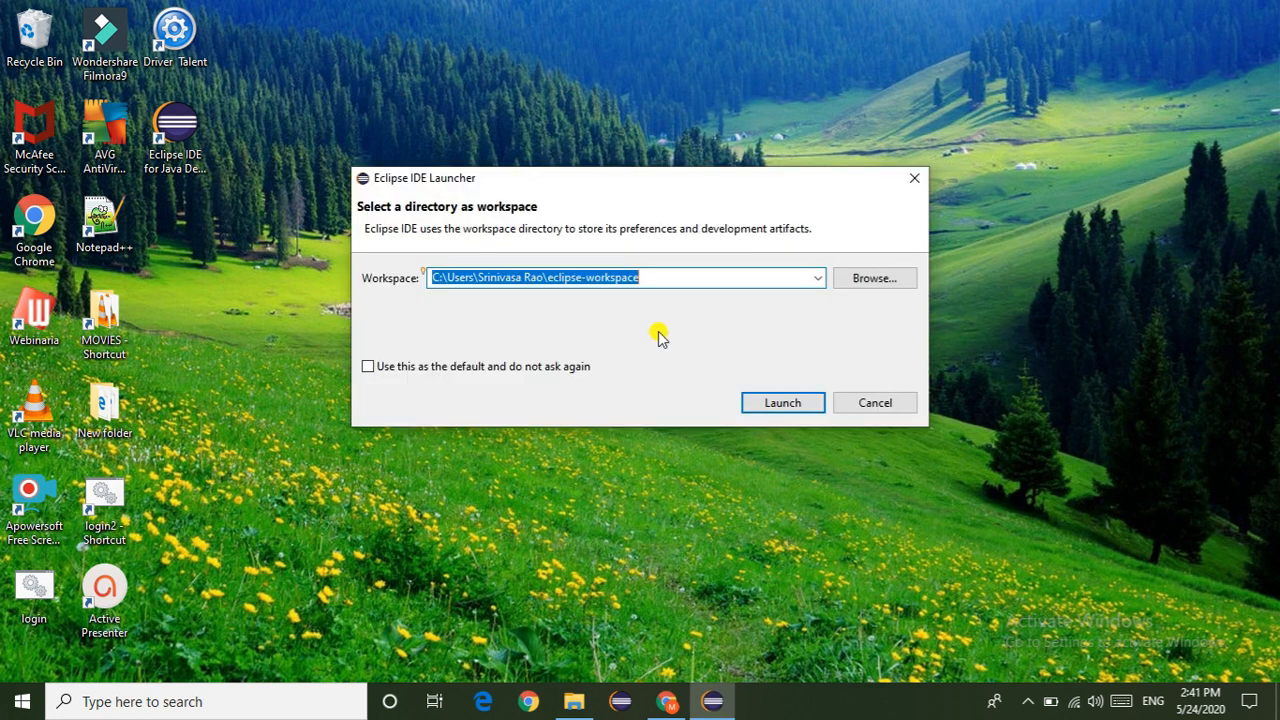
- Browse for a workspace directory and create a folder named "Java Basics" on Local Disk (F:)
click(860, 280)
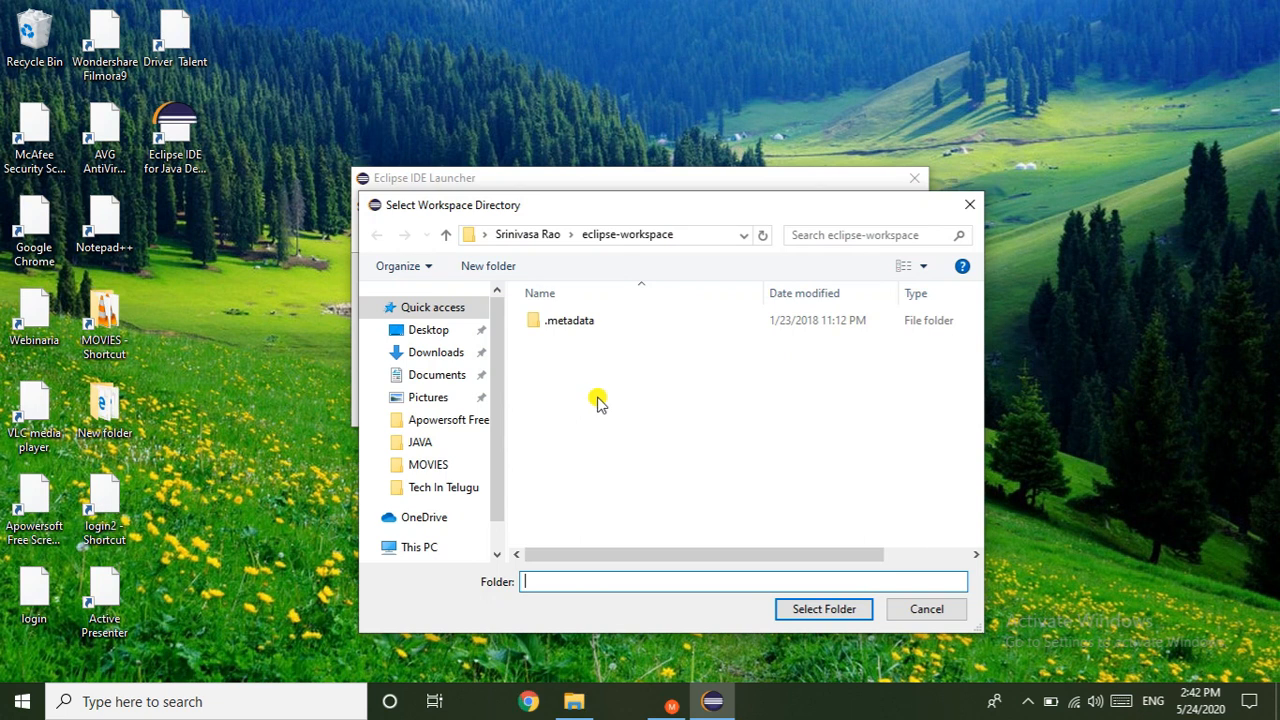
scroll(423, 555, down, 3)
scroll(449, 486, down, 2)
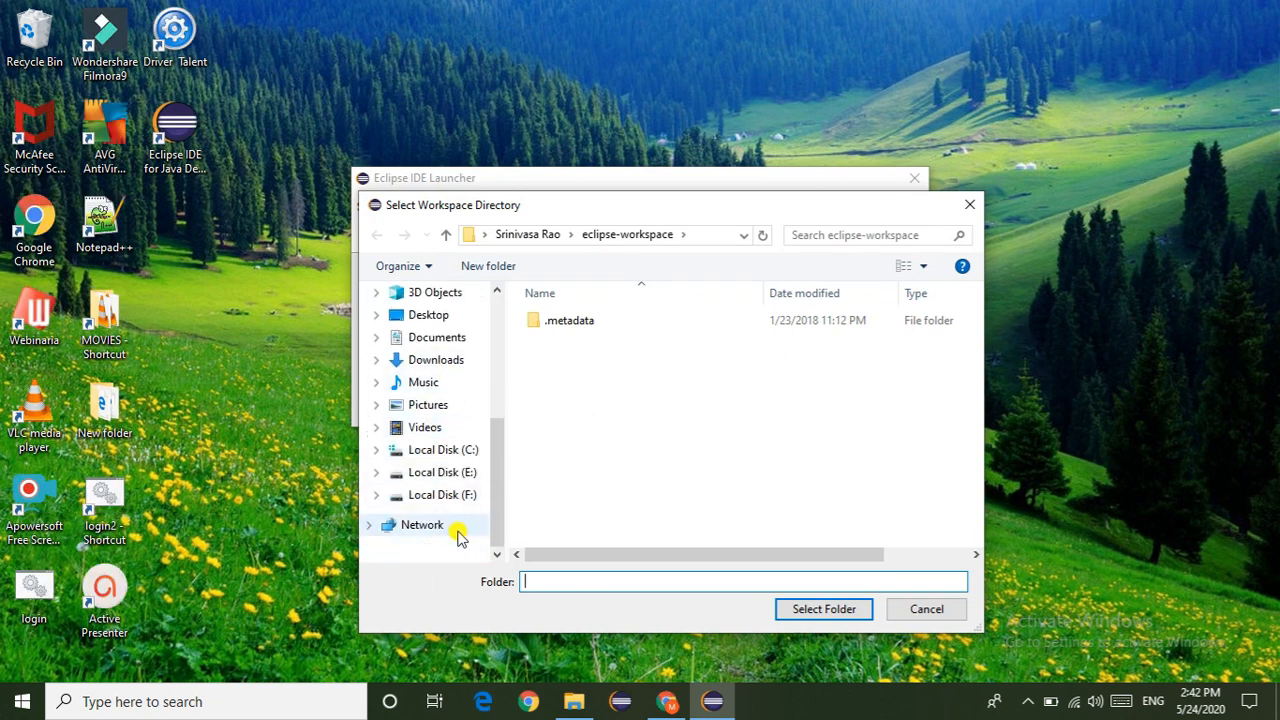
click(455, 494)
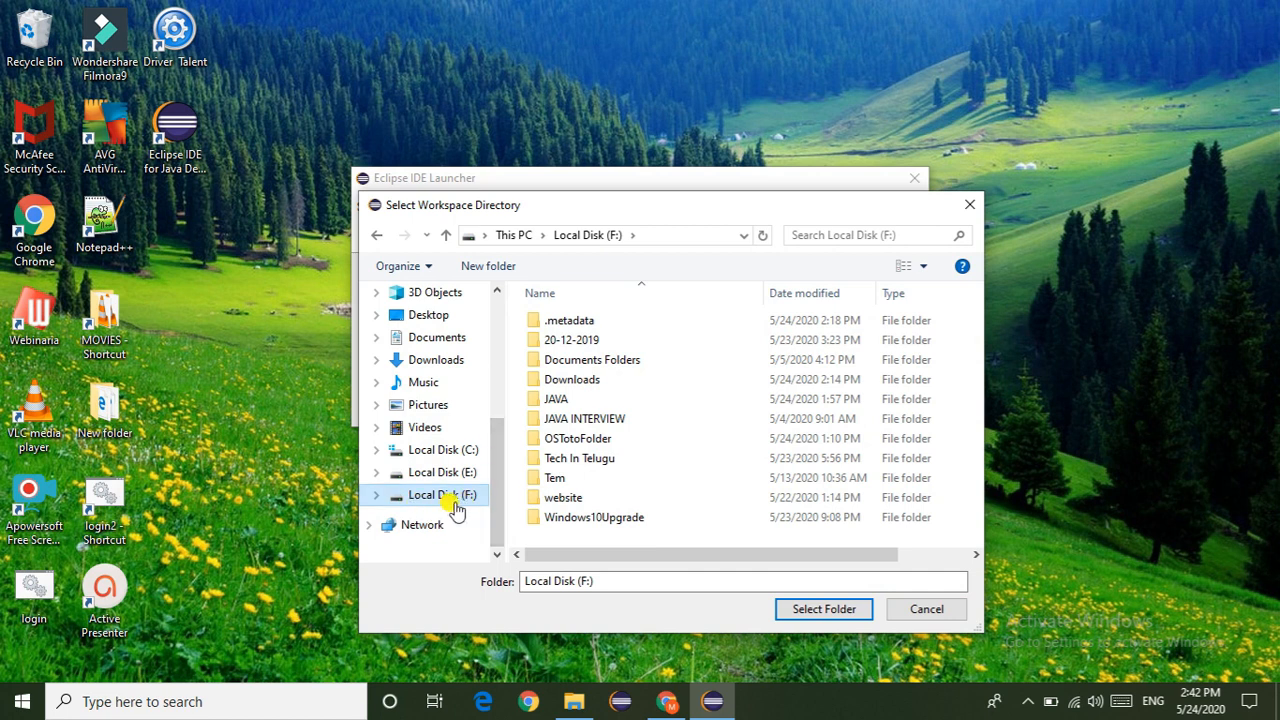
click(665, 585)
click(488, 266)
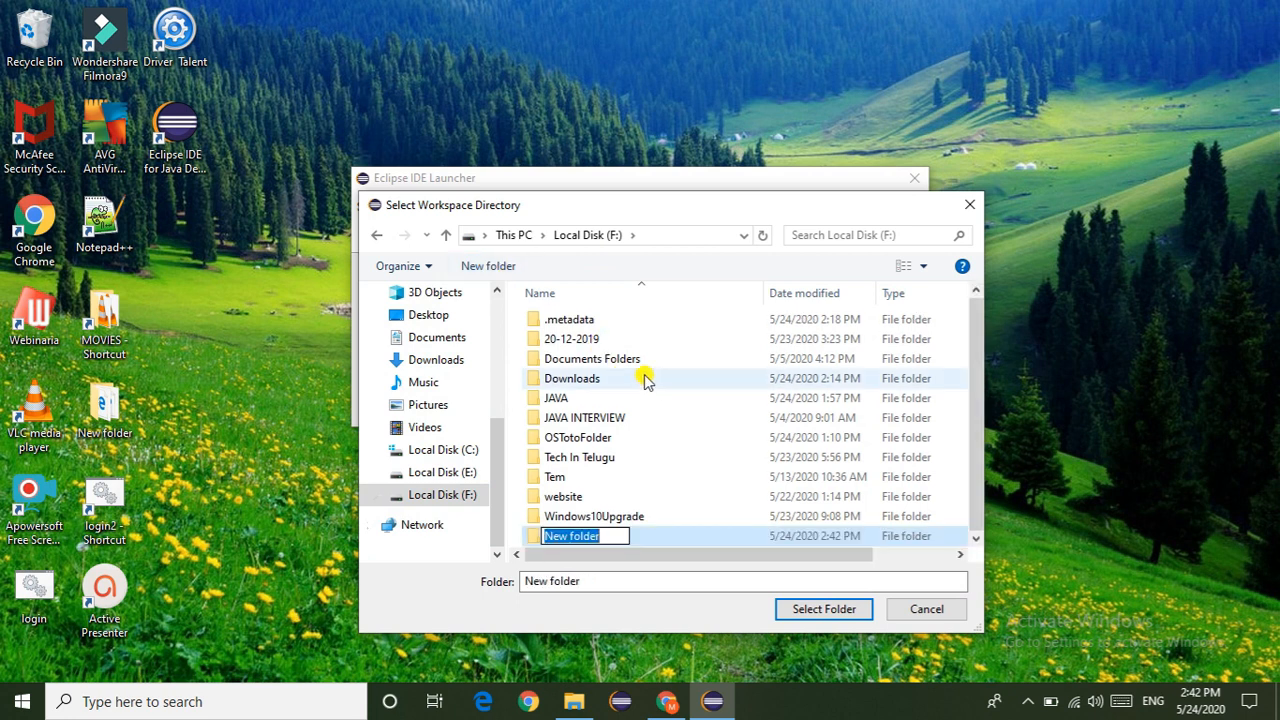
text(JAva)
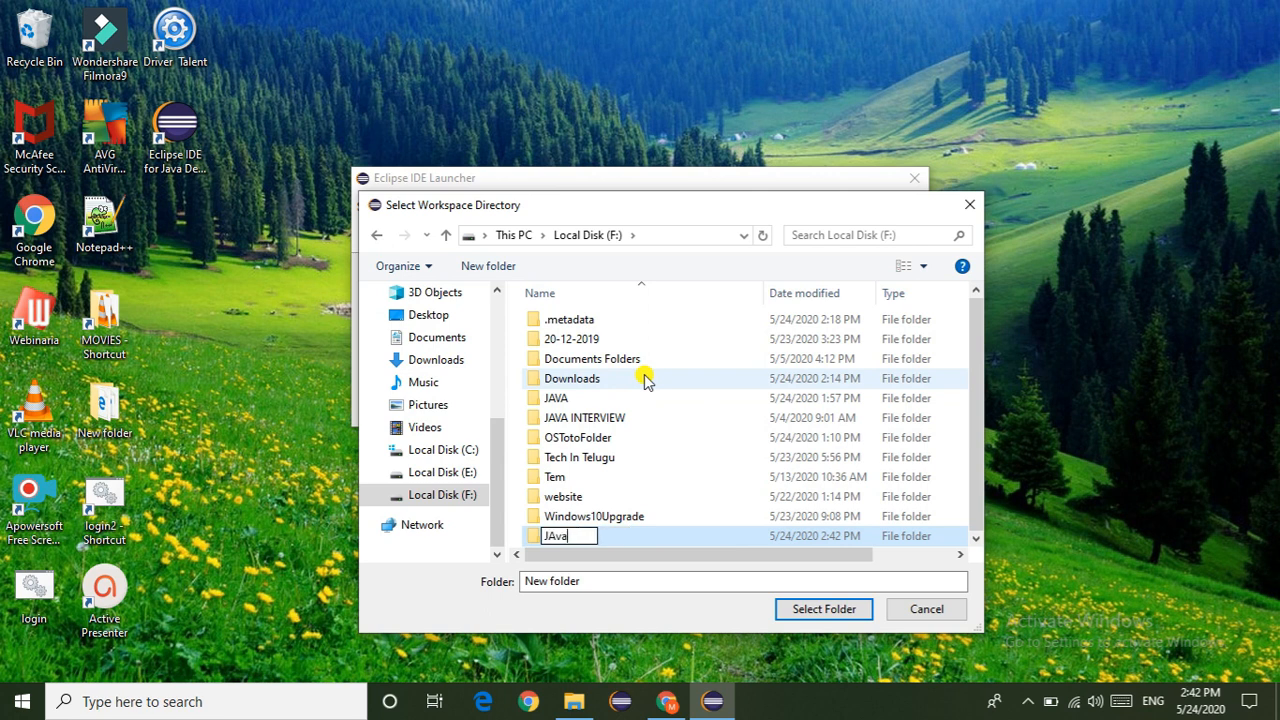
key(BackSpace)
key(BackSpace)
key(BackSpace)
text(ava Basics)
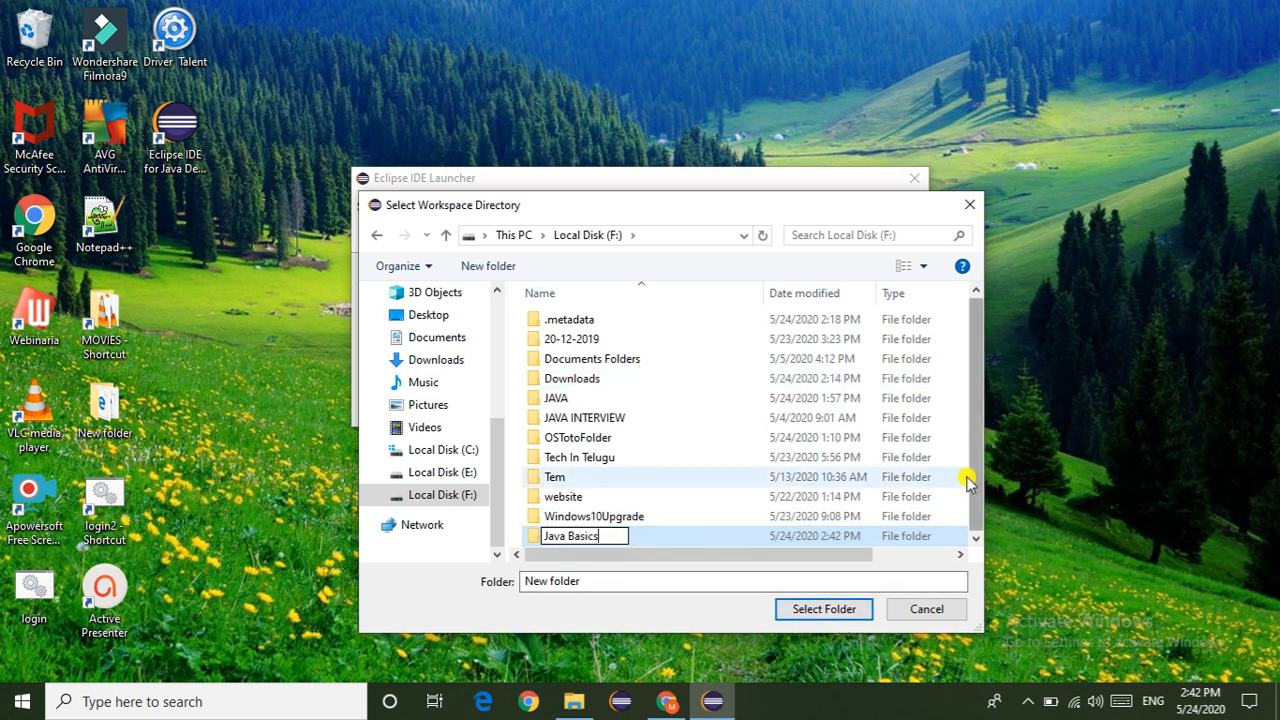
click(718, 477)
- Set the workspace to F:\Java Basics and launch Eclipse with it
double_click(598, 537)
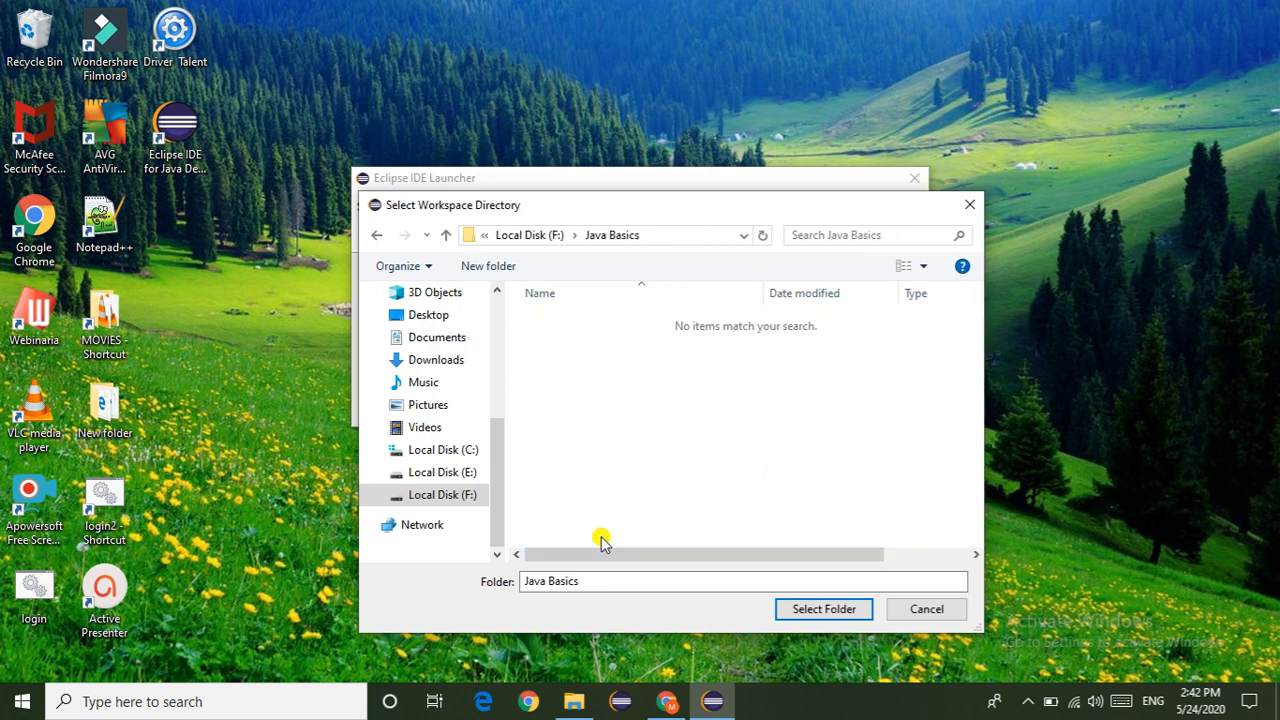
click(830, 609)
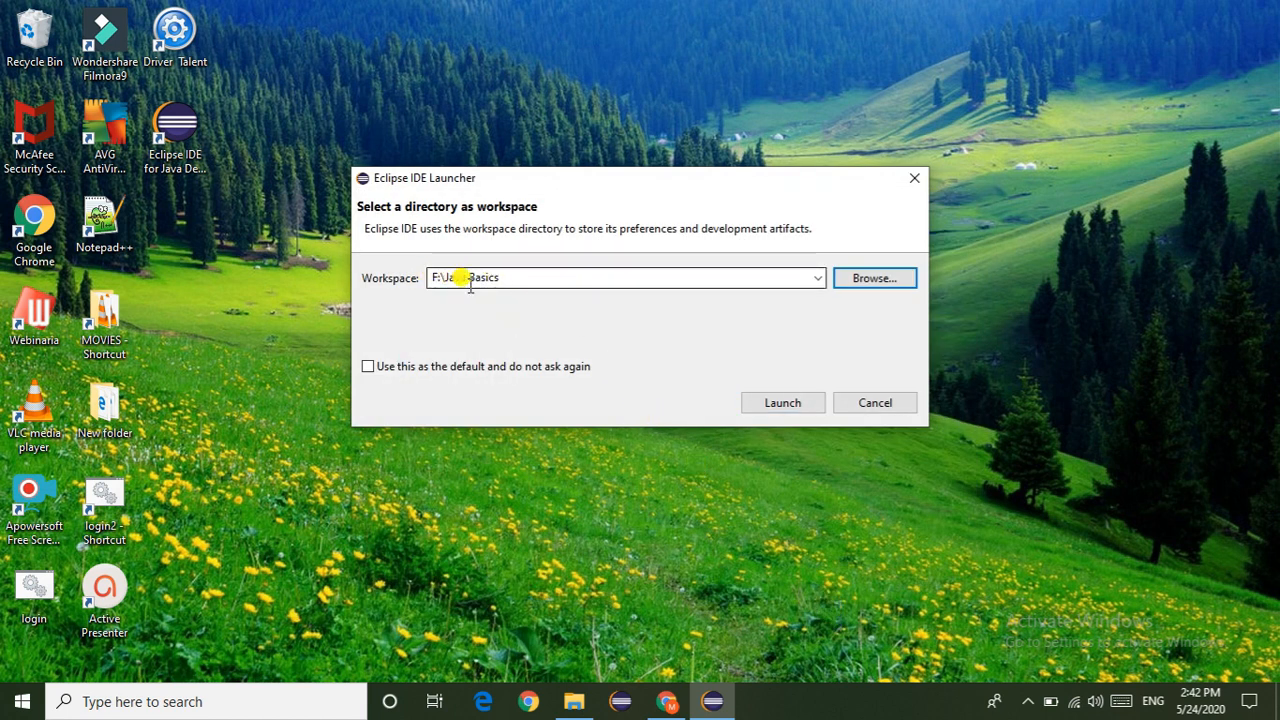
click(786, 405)
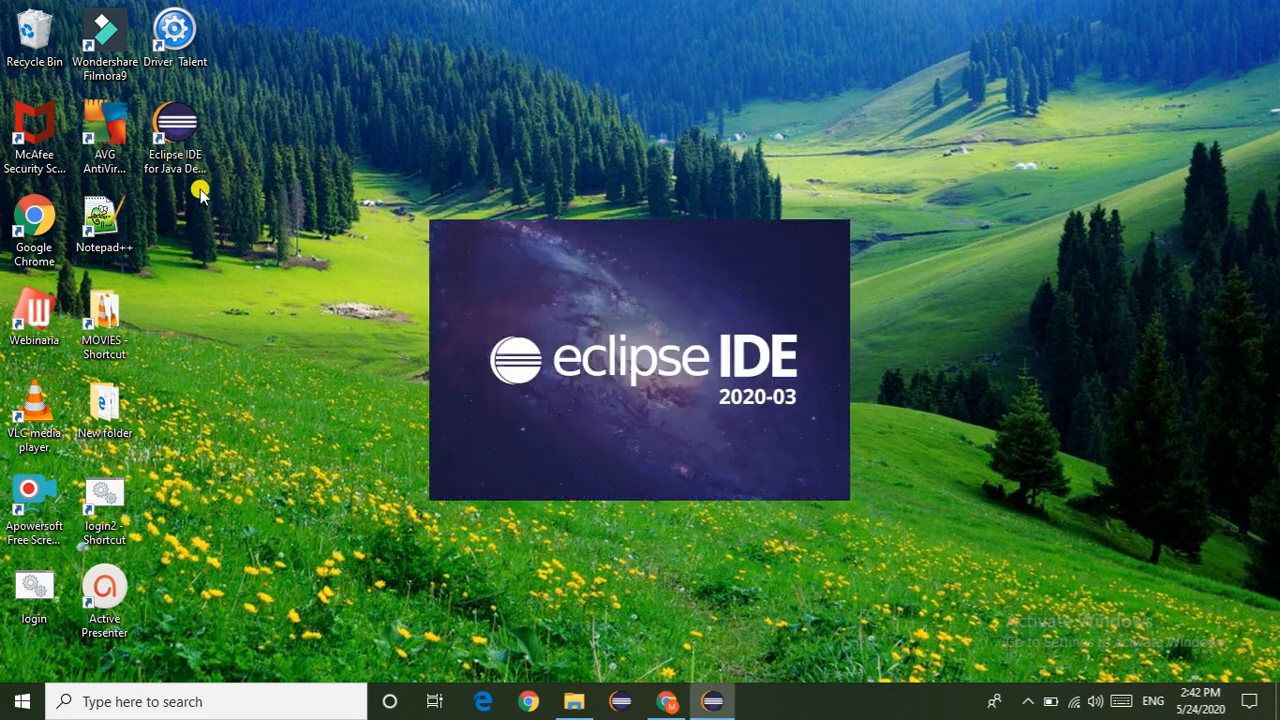
- Check the Windows Start menu for the Eclipse IDE for Java Developers entry
click(22, 704)
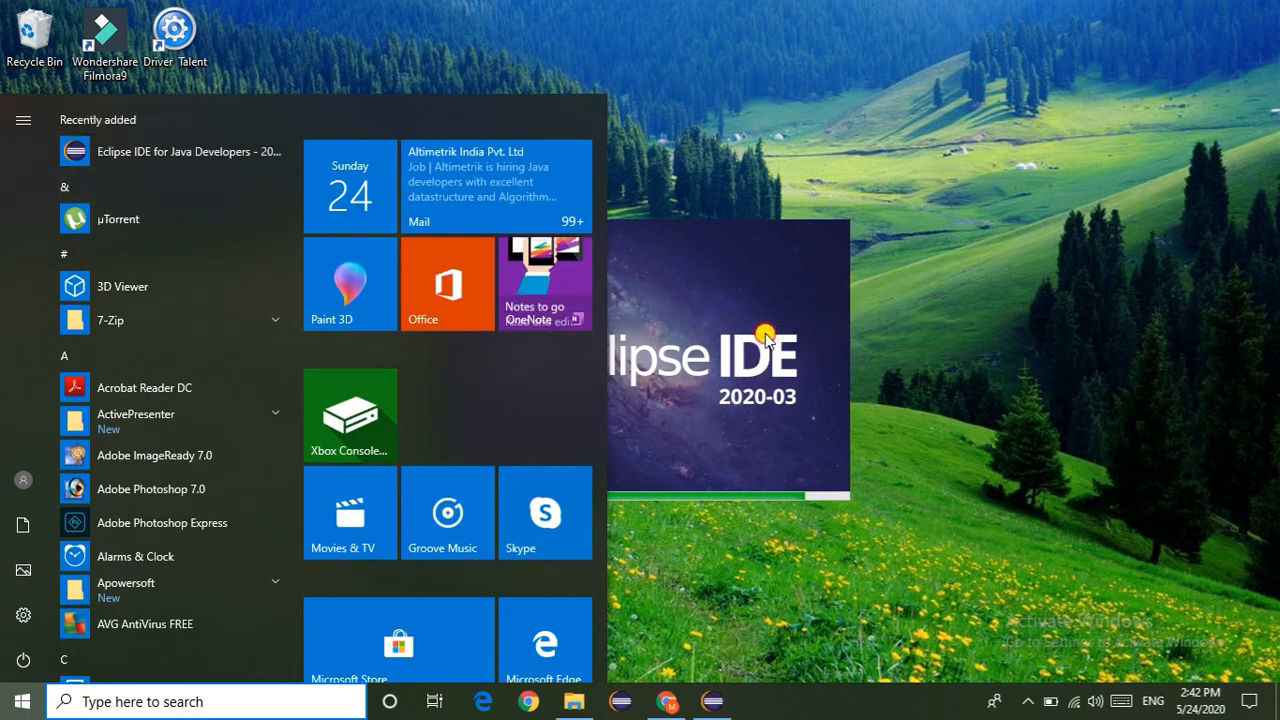
- Dismiss the Start menu, maximize the Eclipse window and close the Welcome page
click(1013, 405)
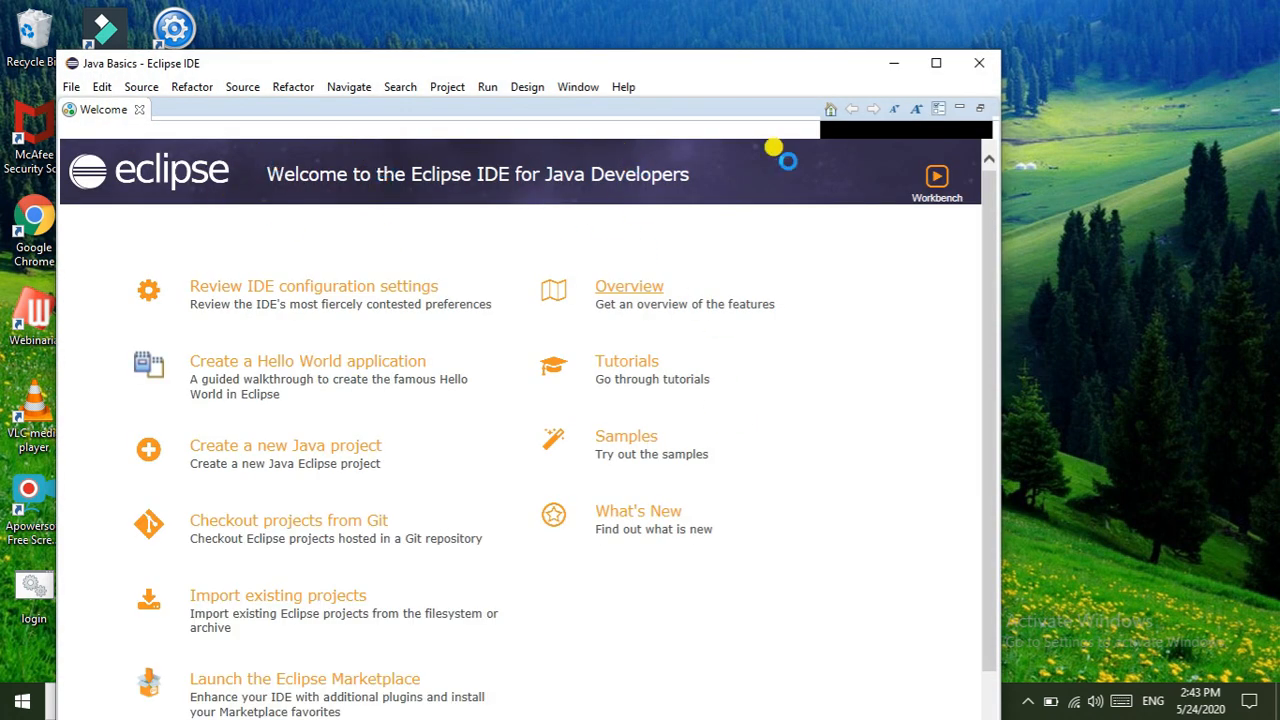
click(938, 64)
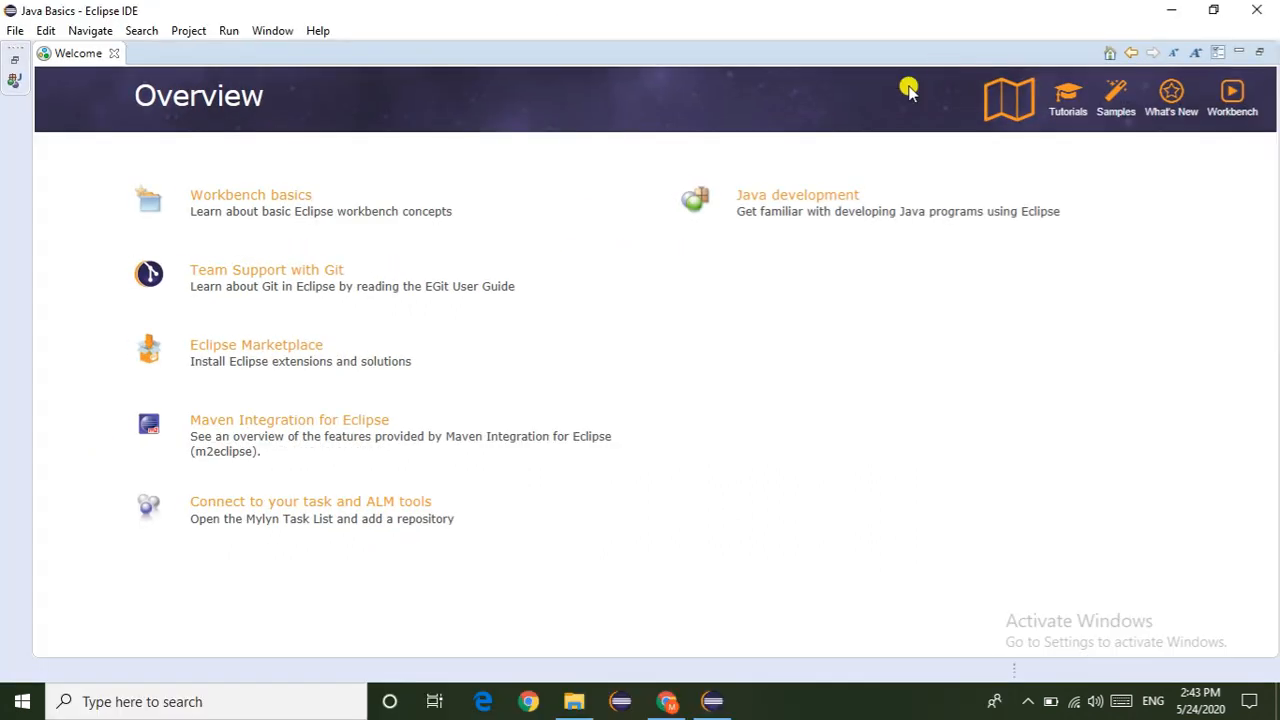
click(114, 53)
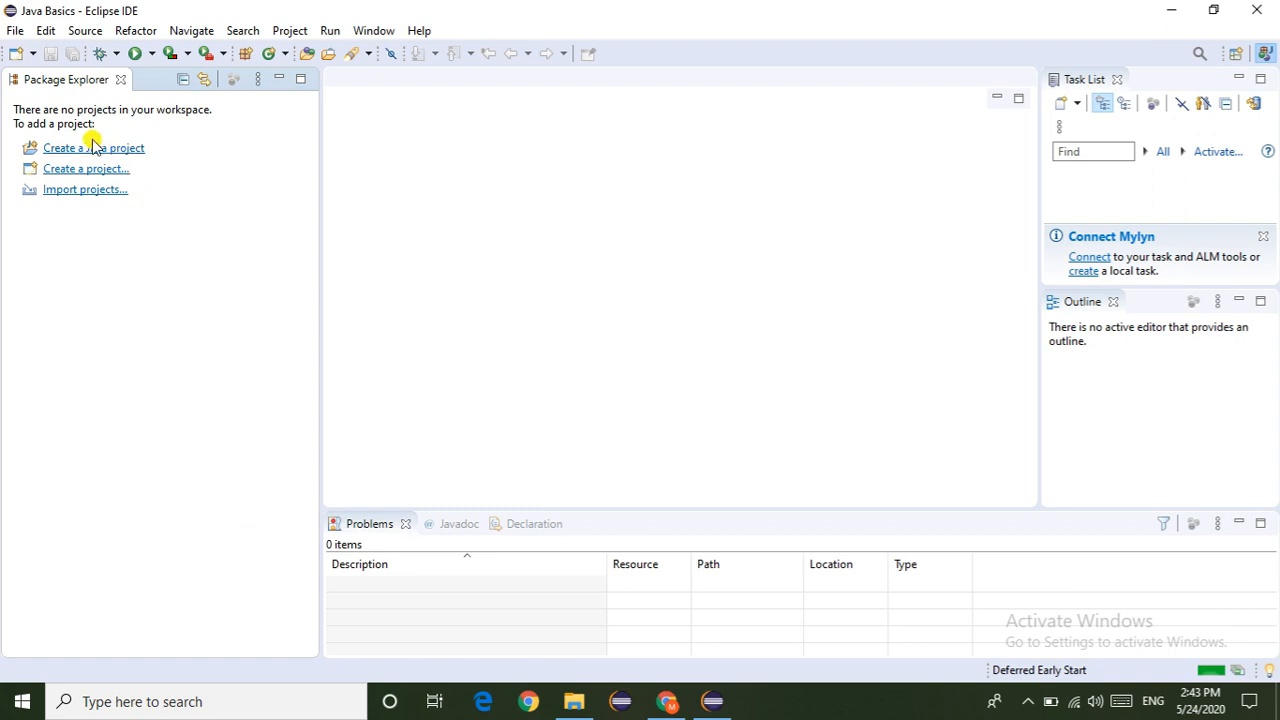
- Set up a new Java project named JavaBasics in the default location and continue to its Java build settings
click(14, 32)
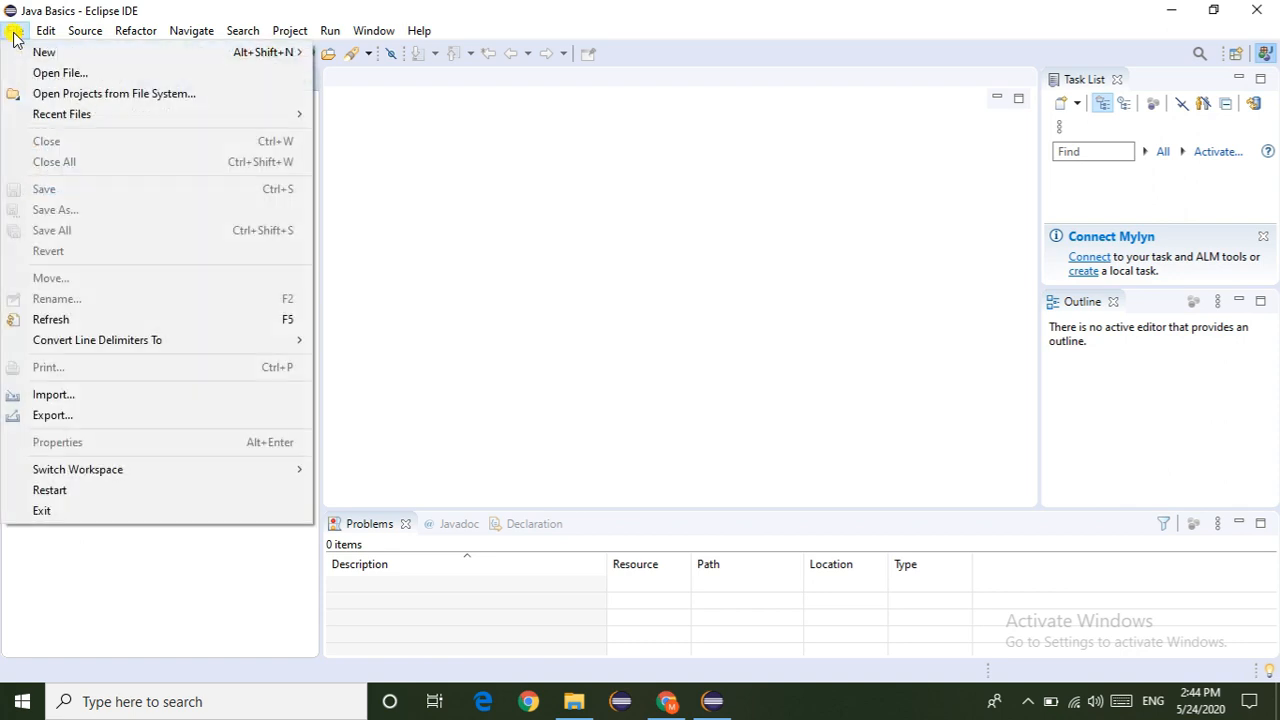
mouse_move(100, 60)
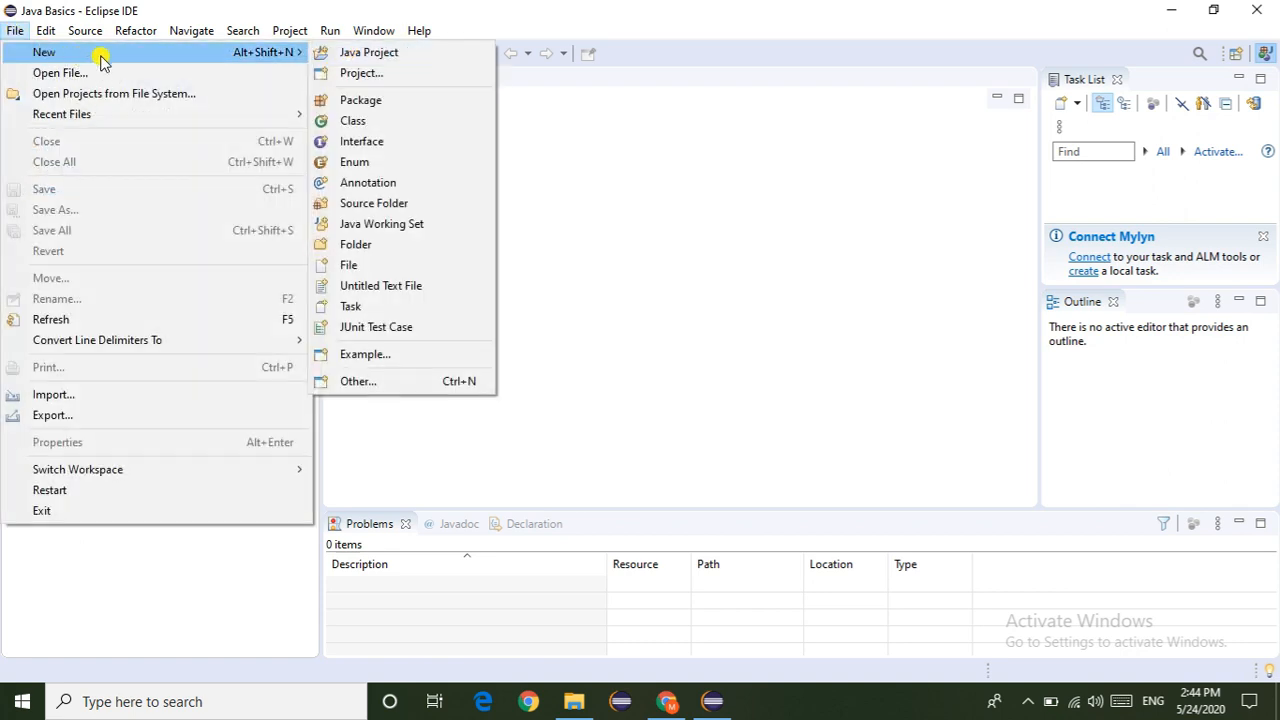
click(363, 53)
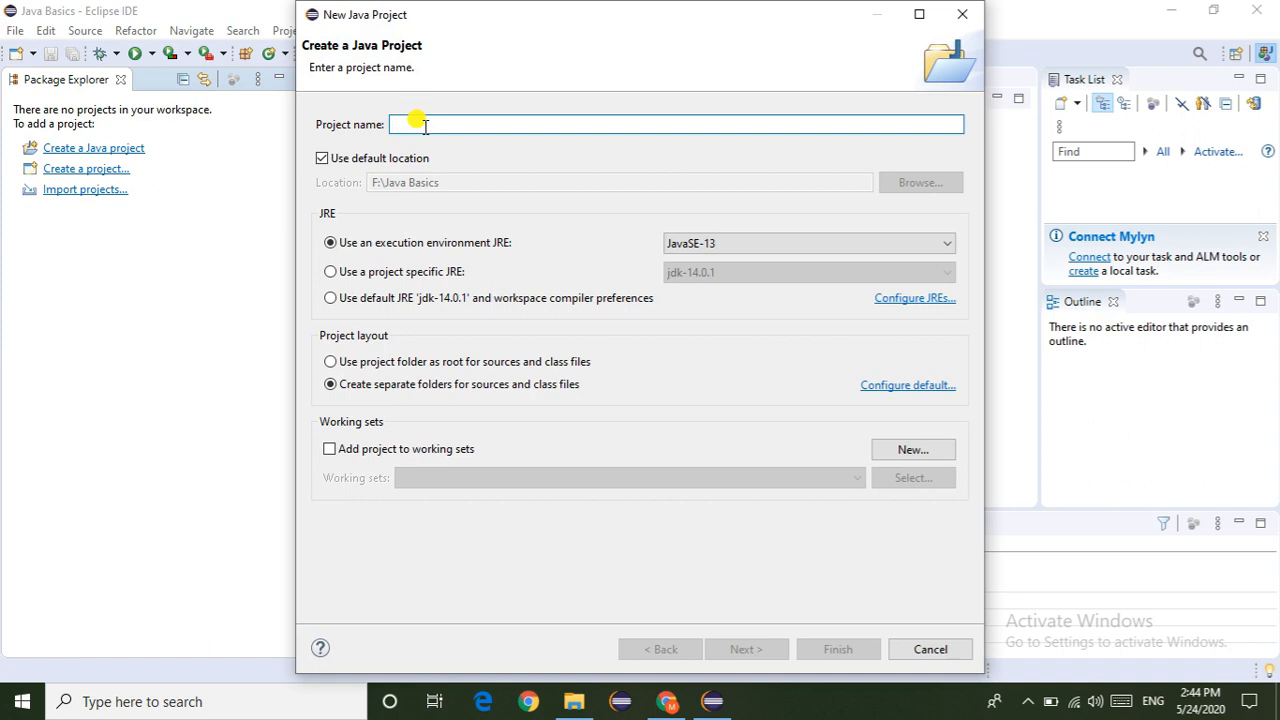
text(Java)
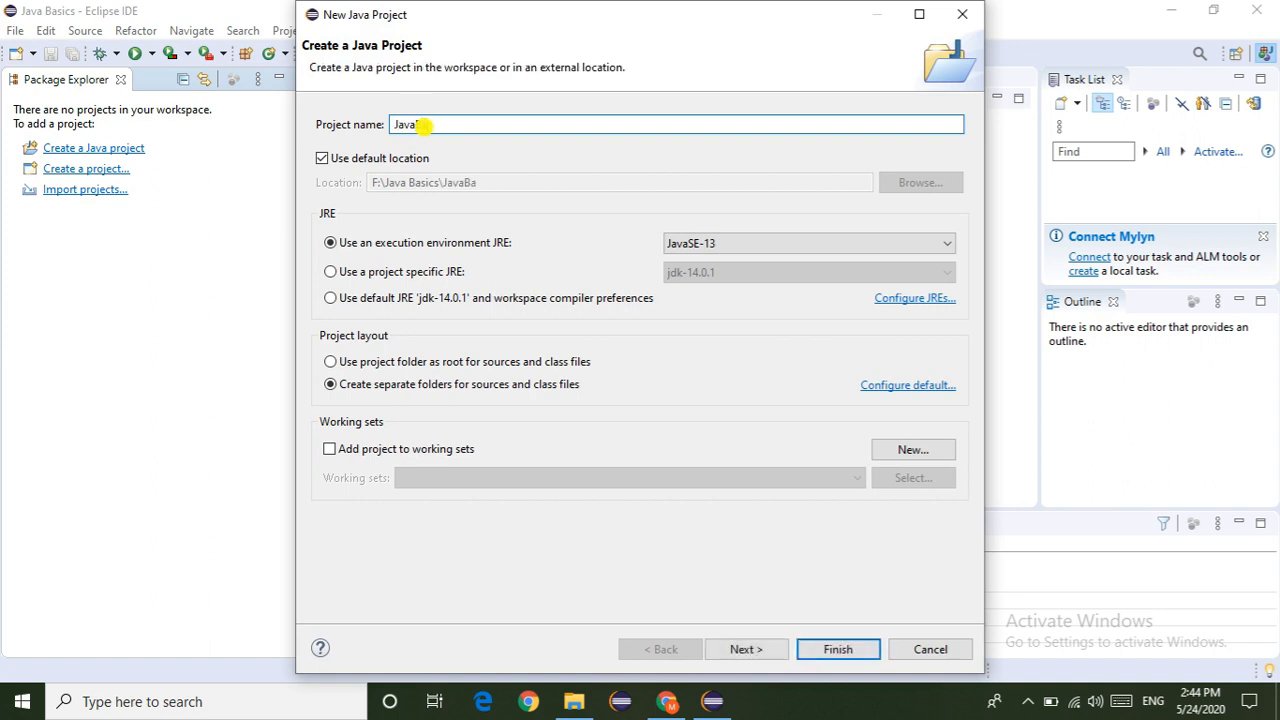
text(Basics)
click(745, 650)
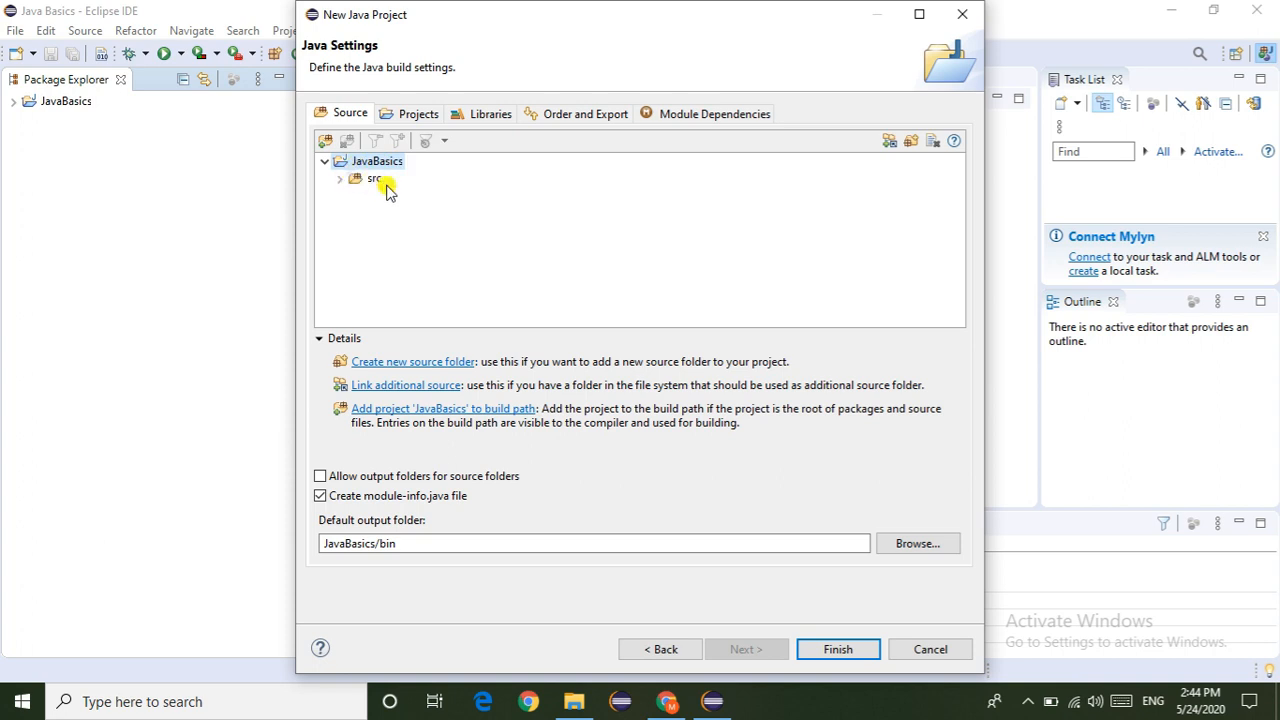
- Finish the JavaBasics project and create its module-info.java with generated comments, keeping the module name JavaBasics
click(838, 649)
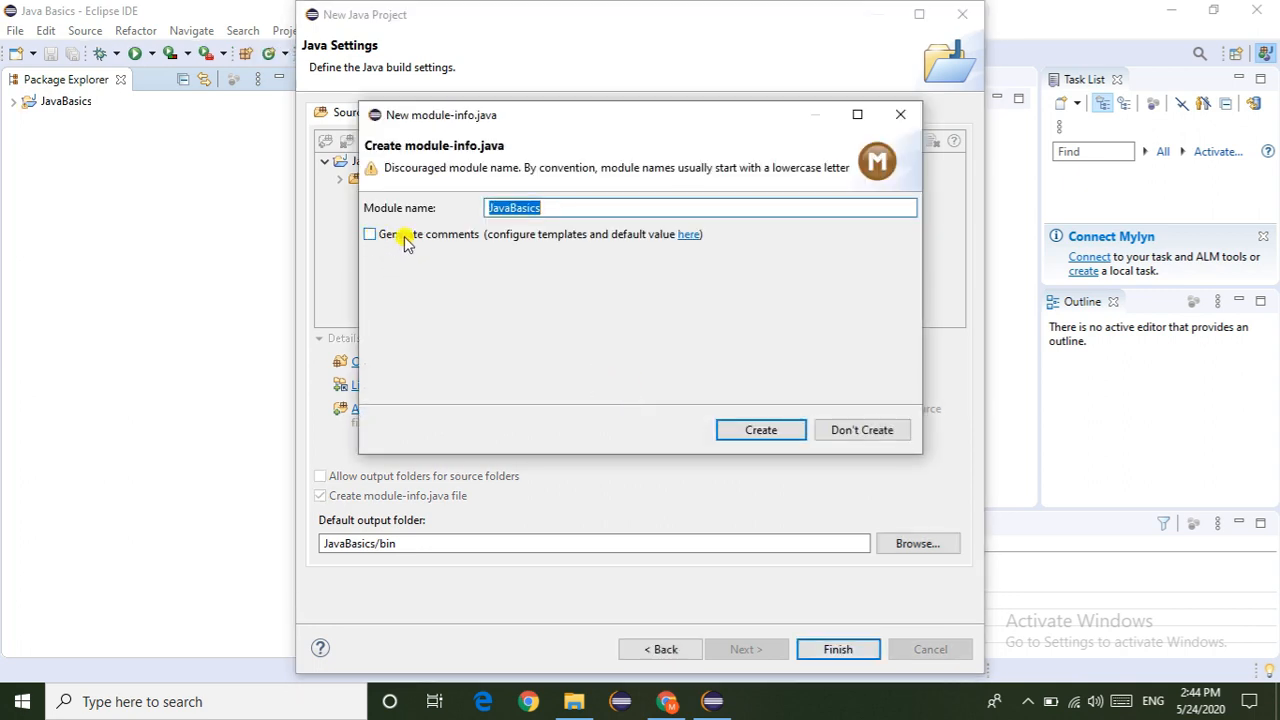
click(369, 236)
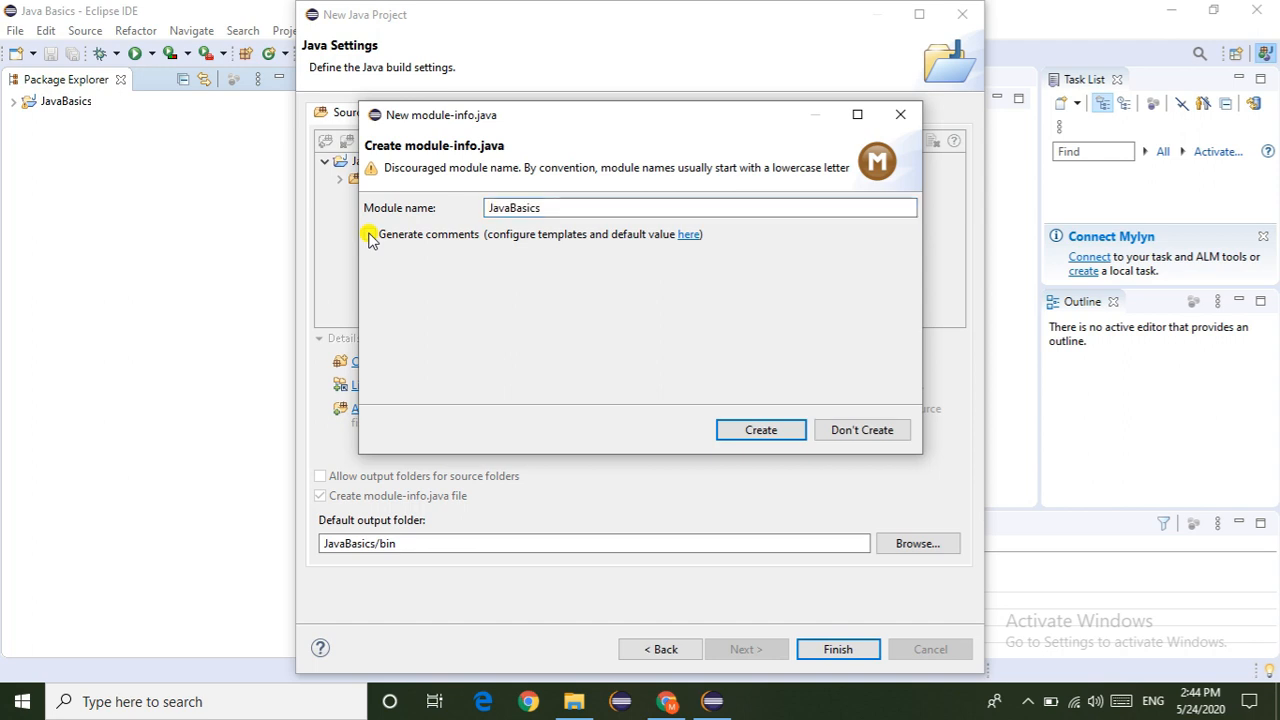
click(760, 430)
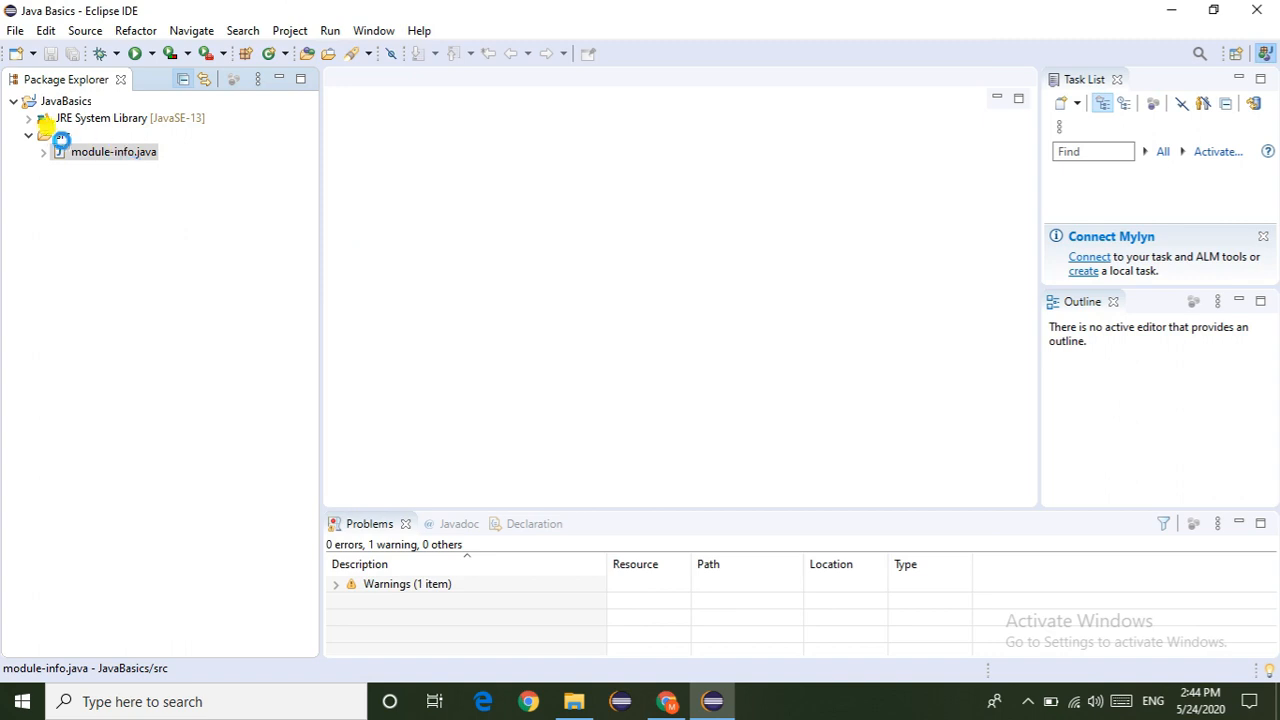
- View the contents of module-info.java, close it and delete the file from the src folder
double_click(105, 155)
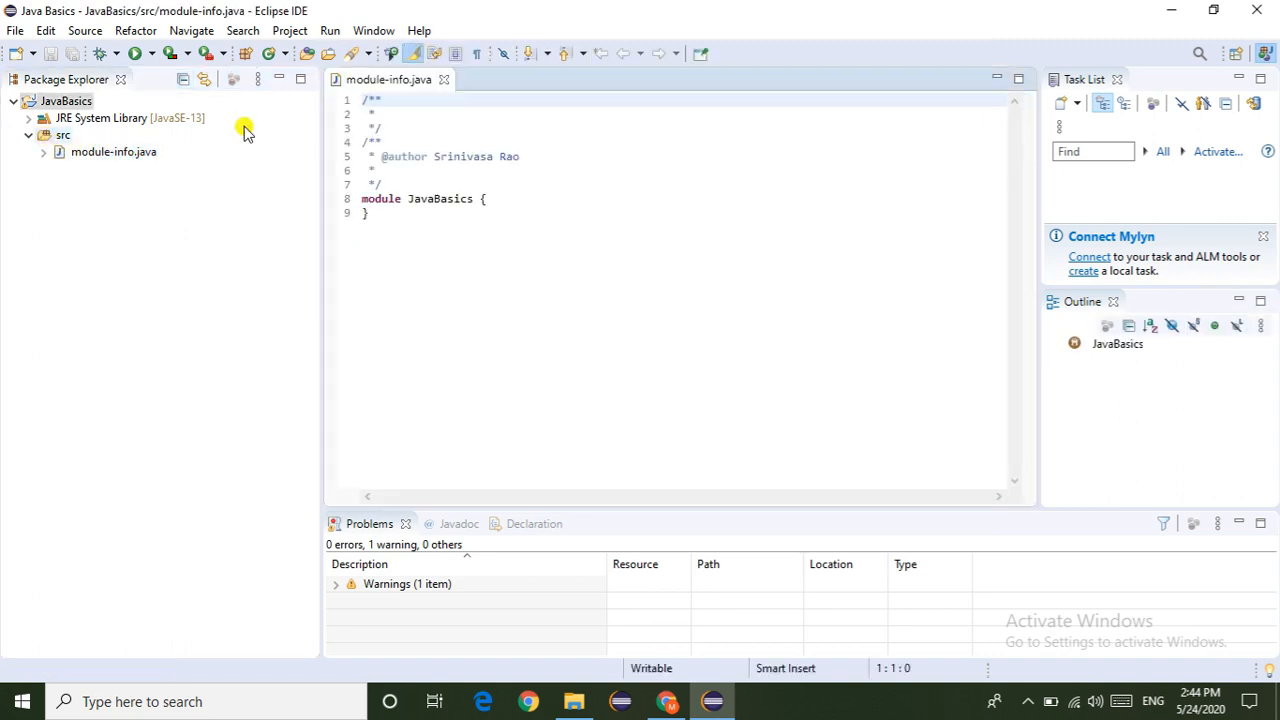
click(441, 80)
click(97, 152)
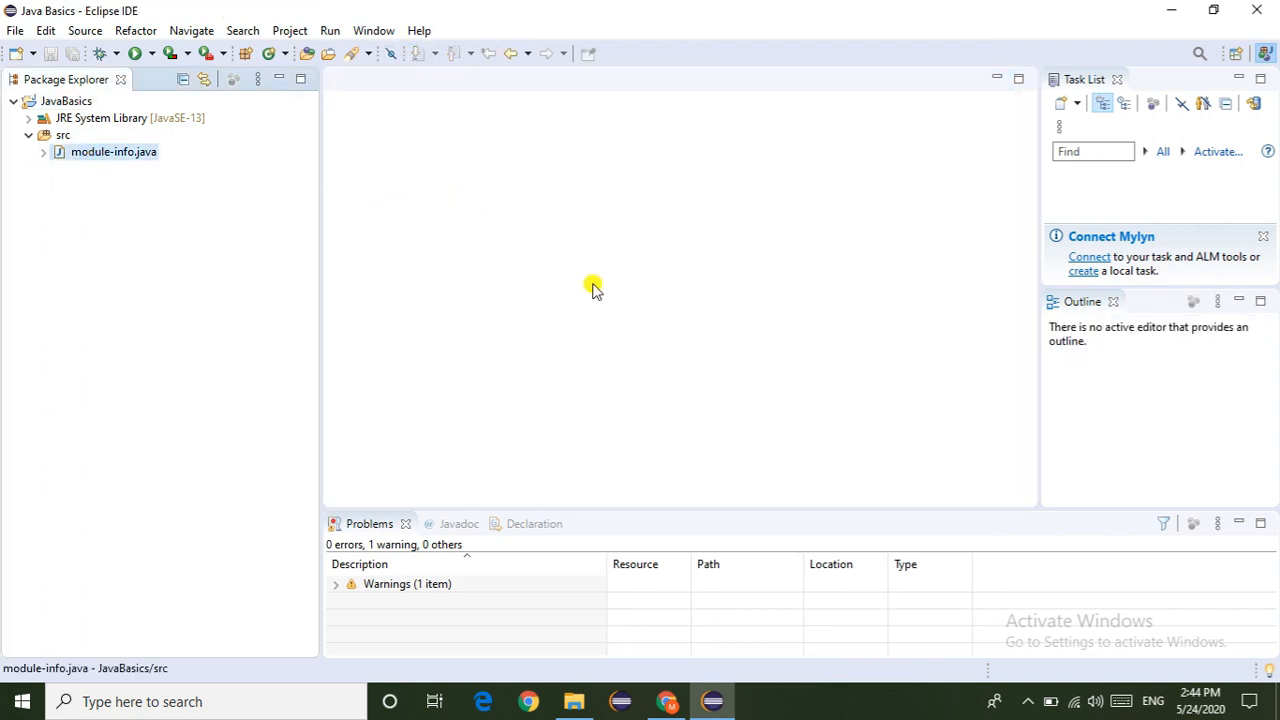
key(Delete)
click(738, 378)
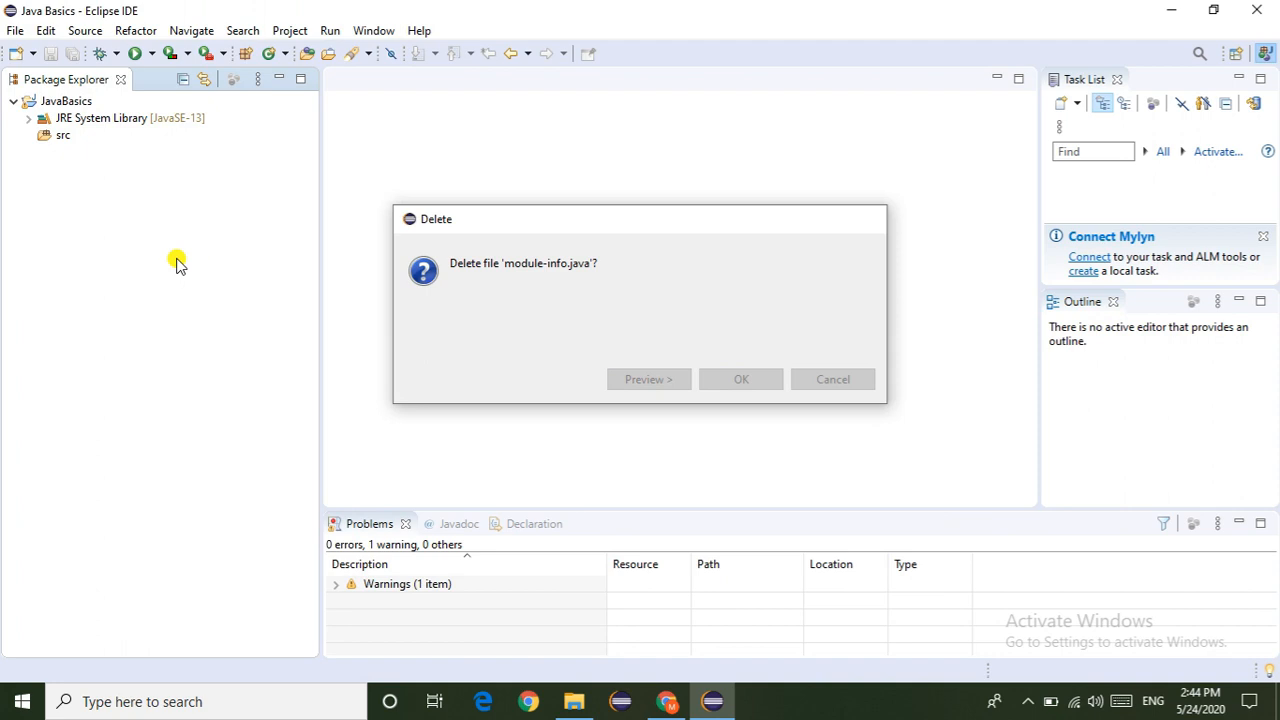
- Create a public class named HelloWorld in the src folder with a public static void main(String[] args) method stub
click(58, 137)
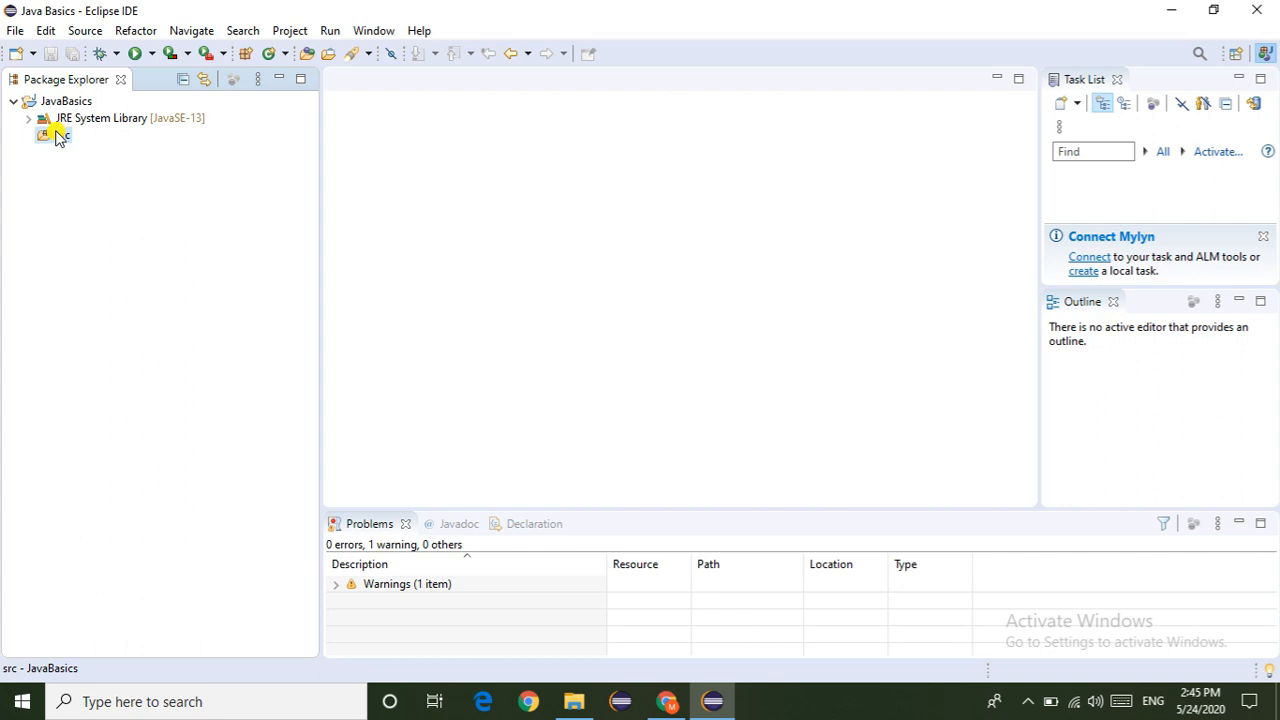
right_click(58, 137)
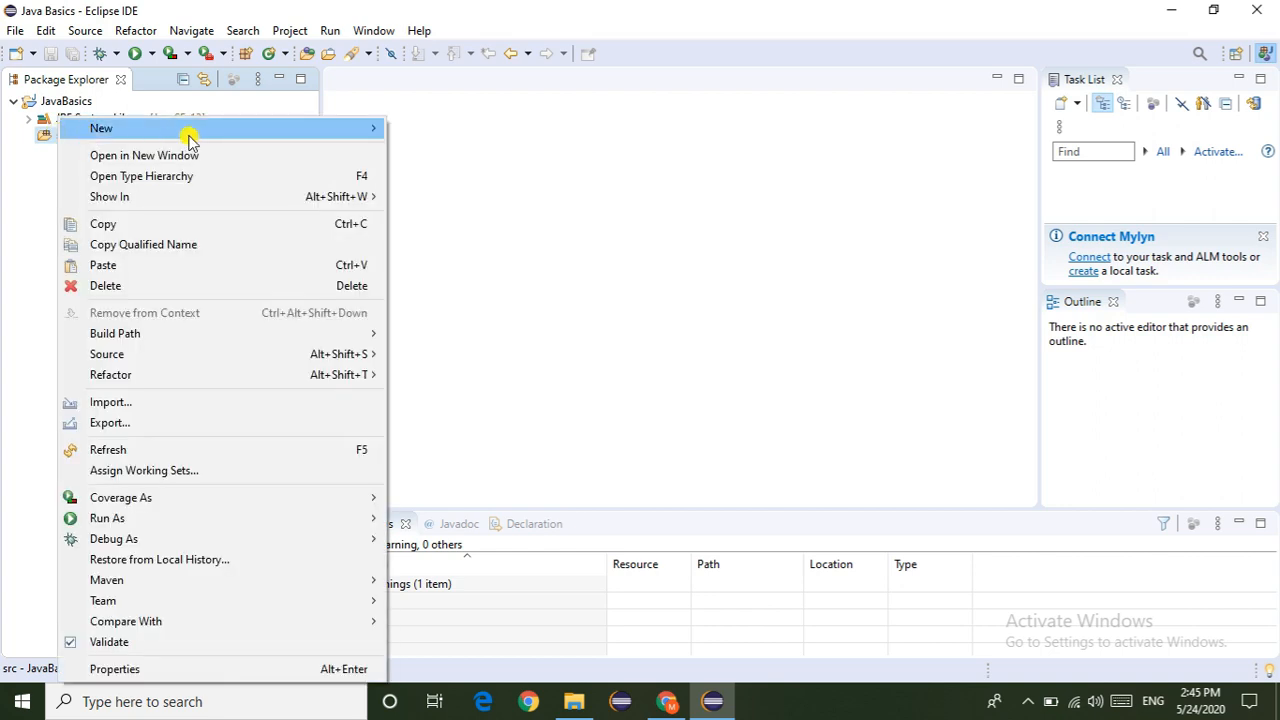
mouse_move(243, 131)
click(424, 196)
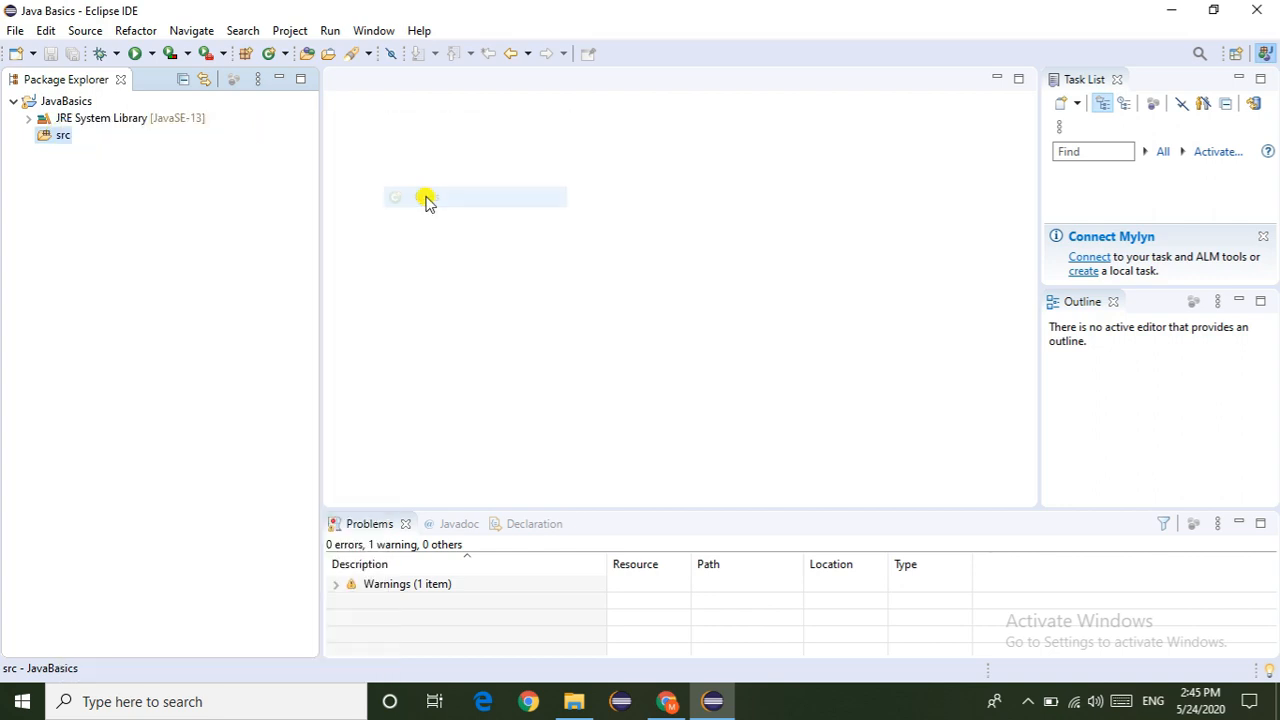
text(HelloWorld)
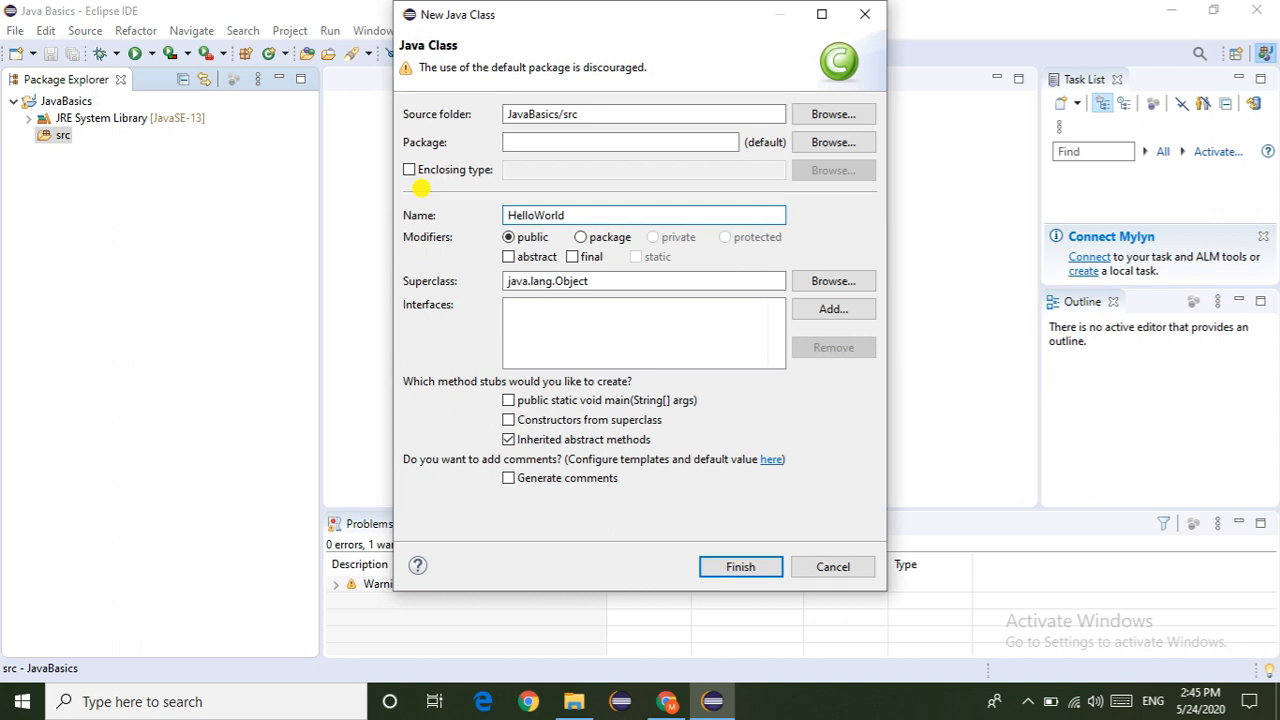
click(513, 401)
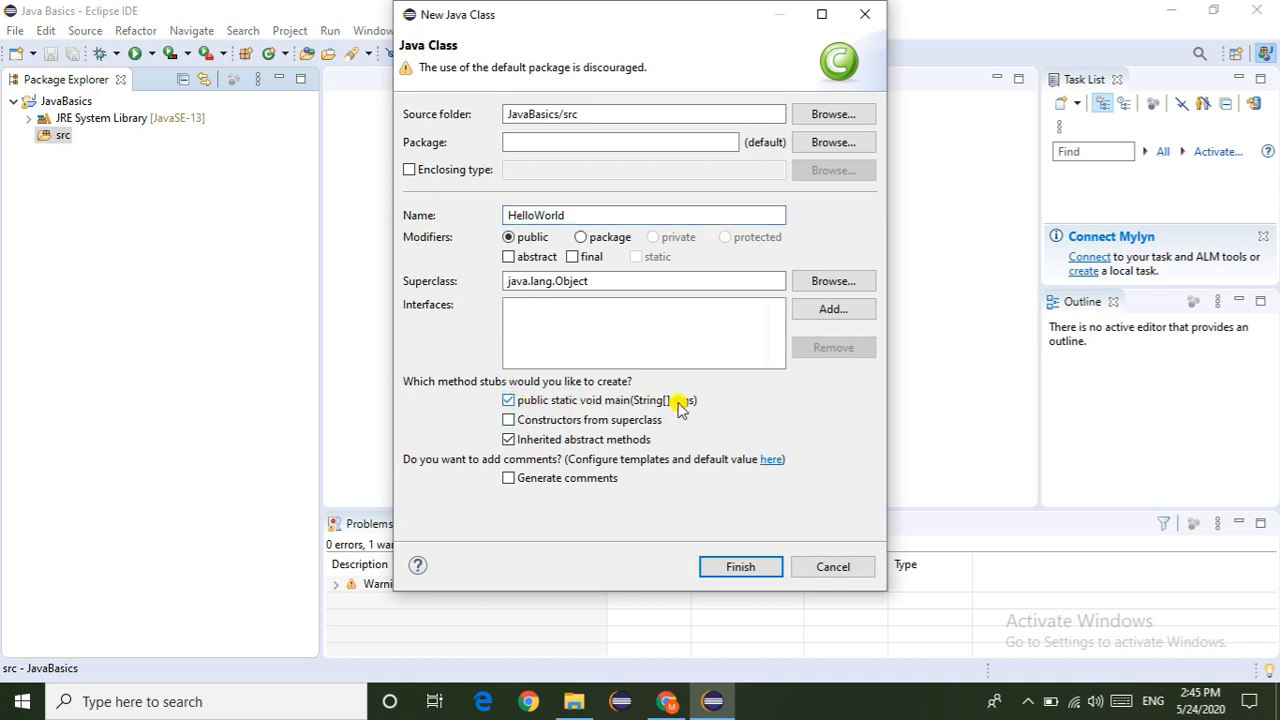
click(742, 567)
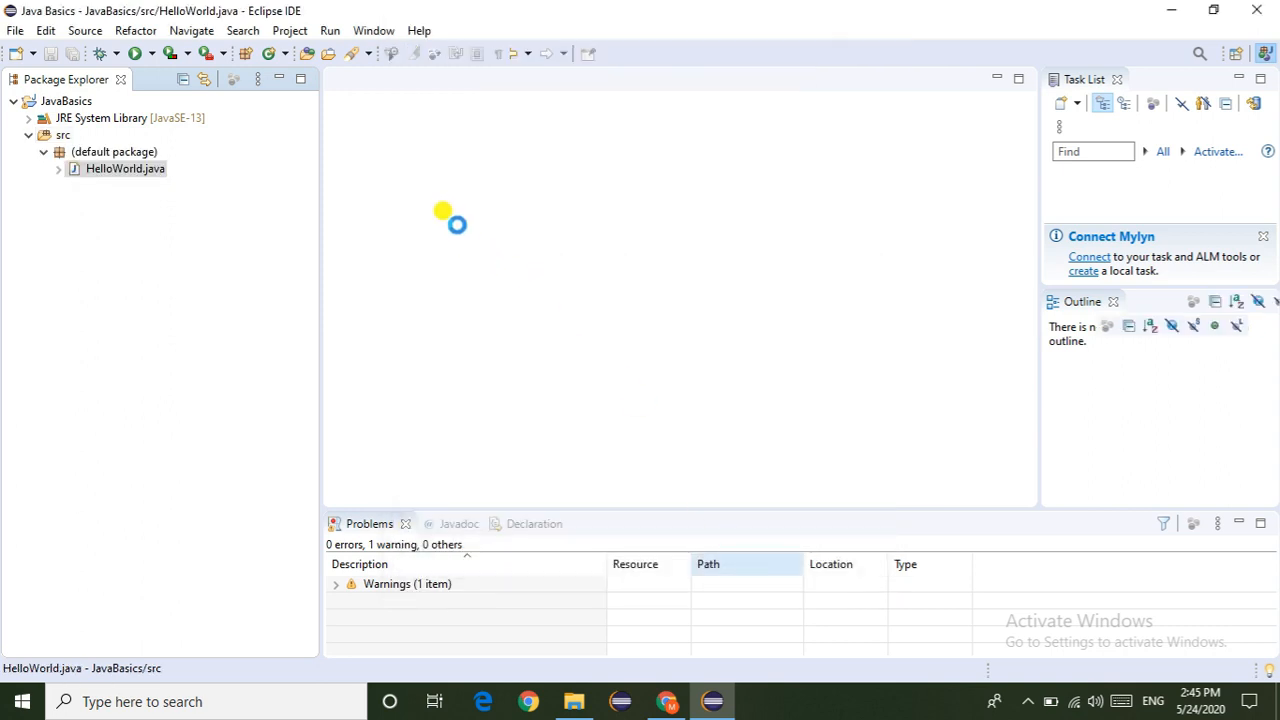
- Replace the placeholder comment in the main method with System.out.println("Hello World"); and save HelloWorld.java
click(412, 157)
shift+click(649, 156)
key(BackSpace)
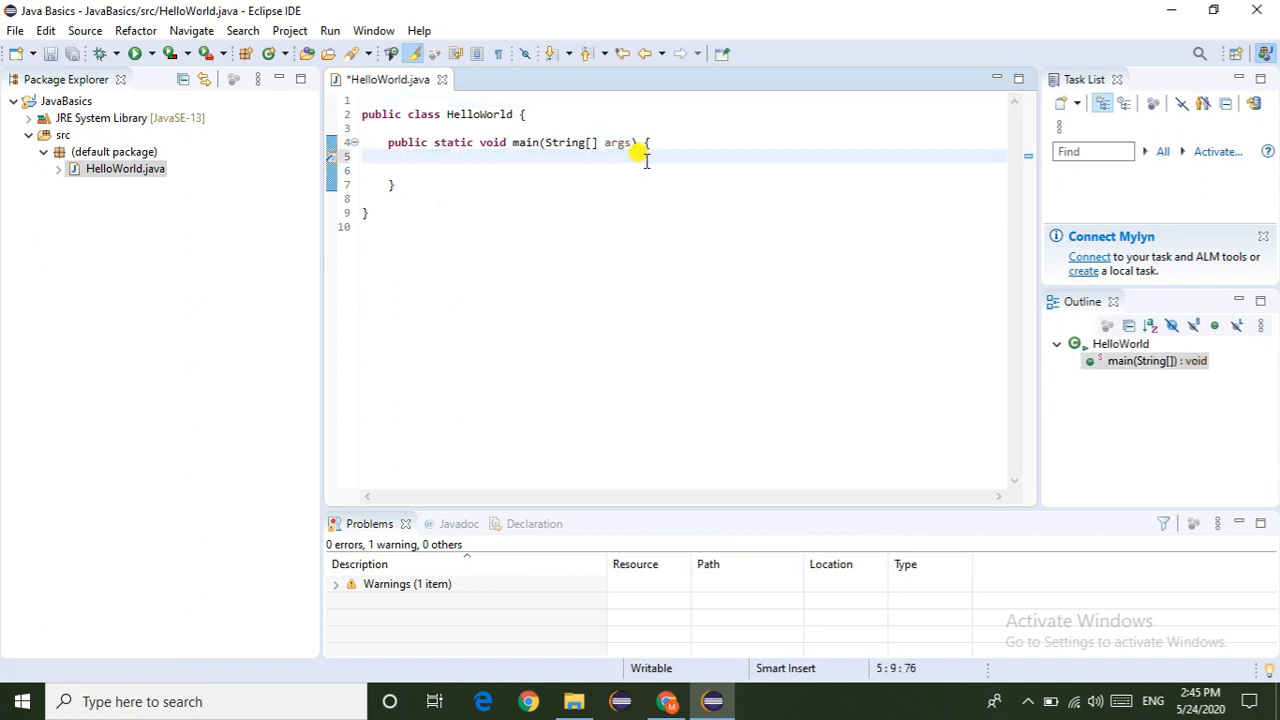
text(syso)
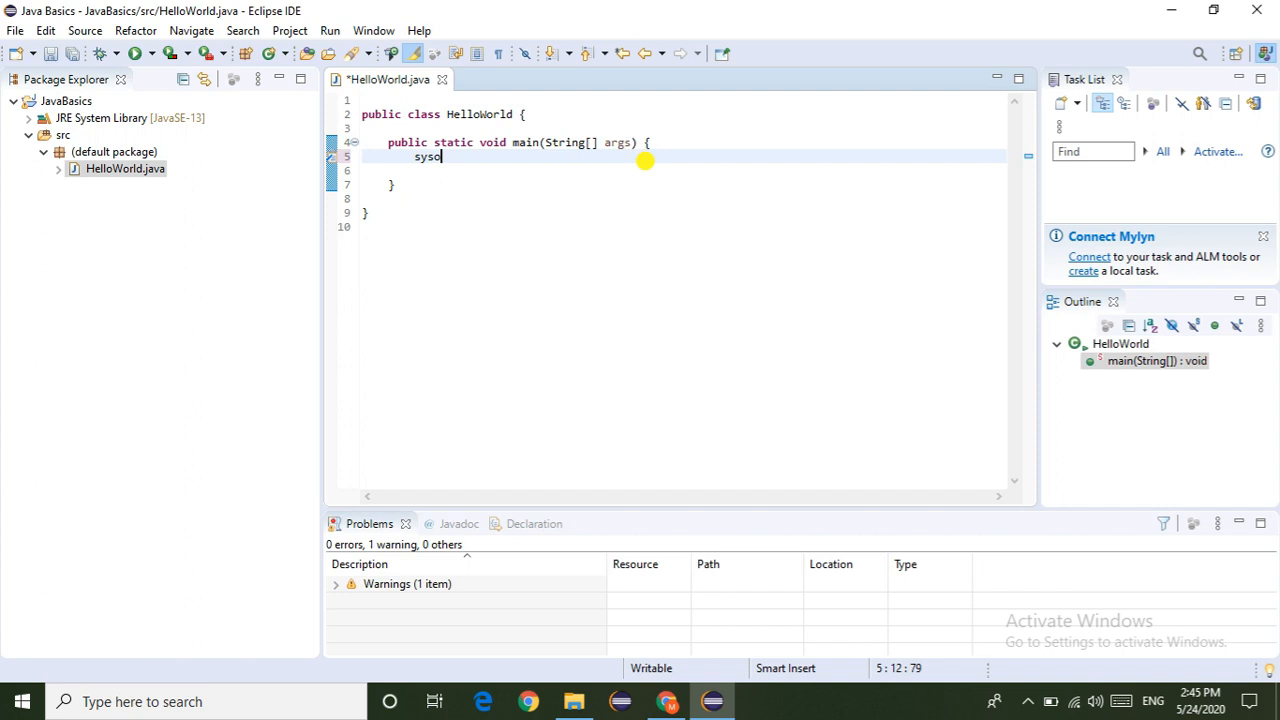
key(ctrl+space)
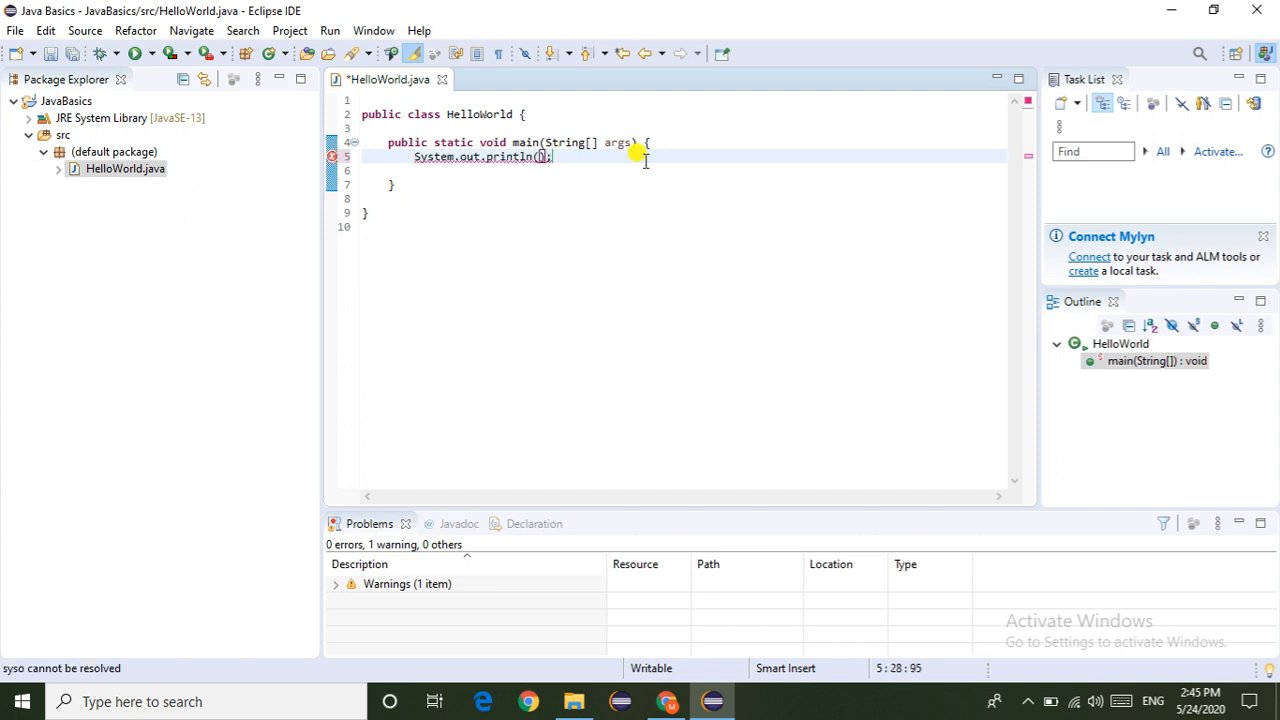
text("Hello World)
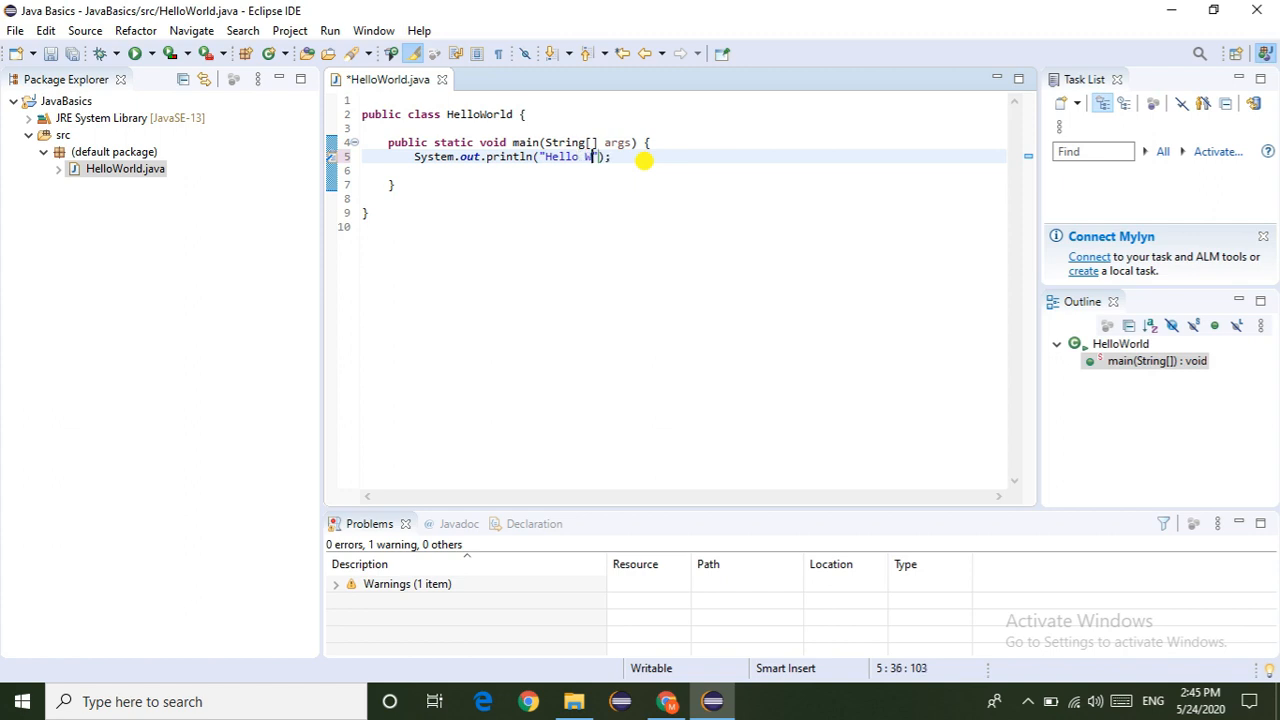
click(610, 210)
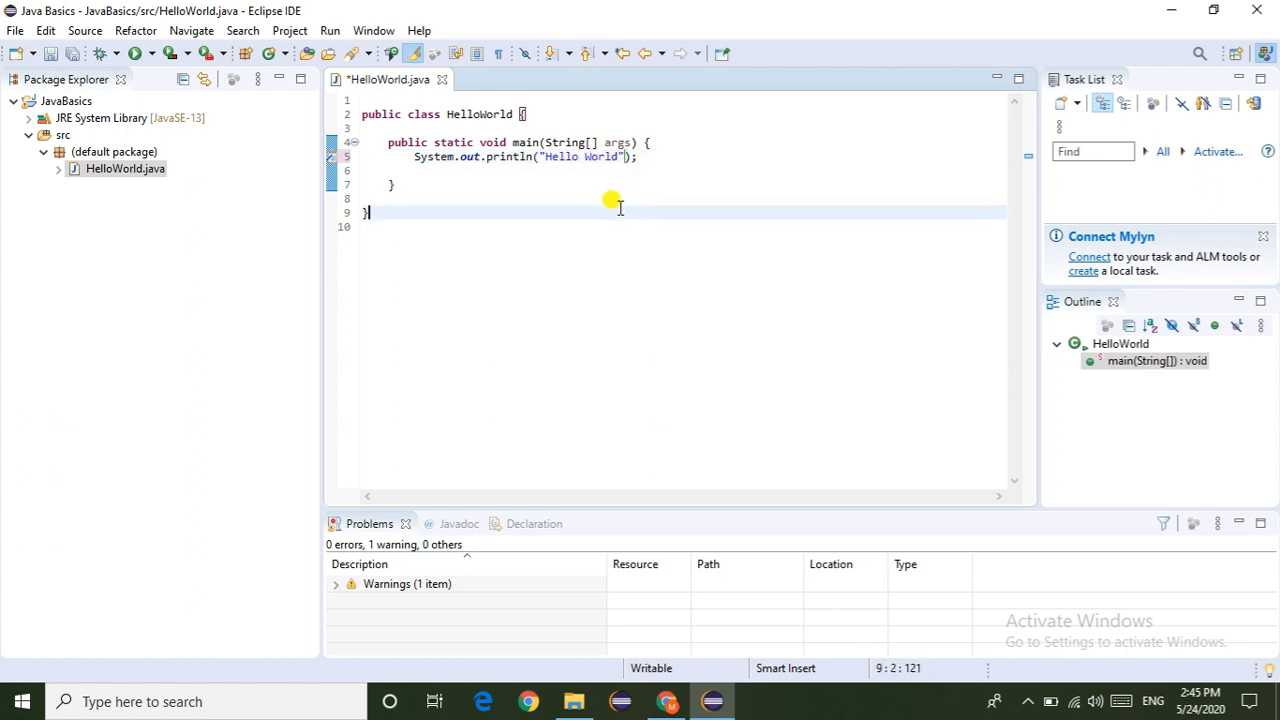
click(53, 56)
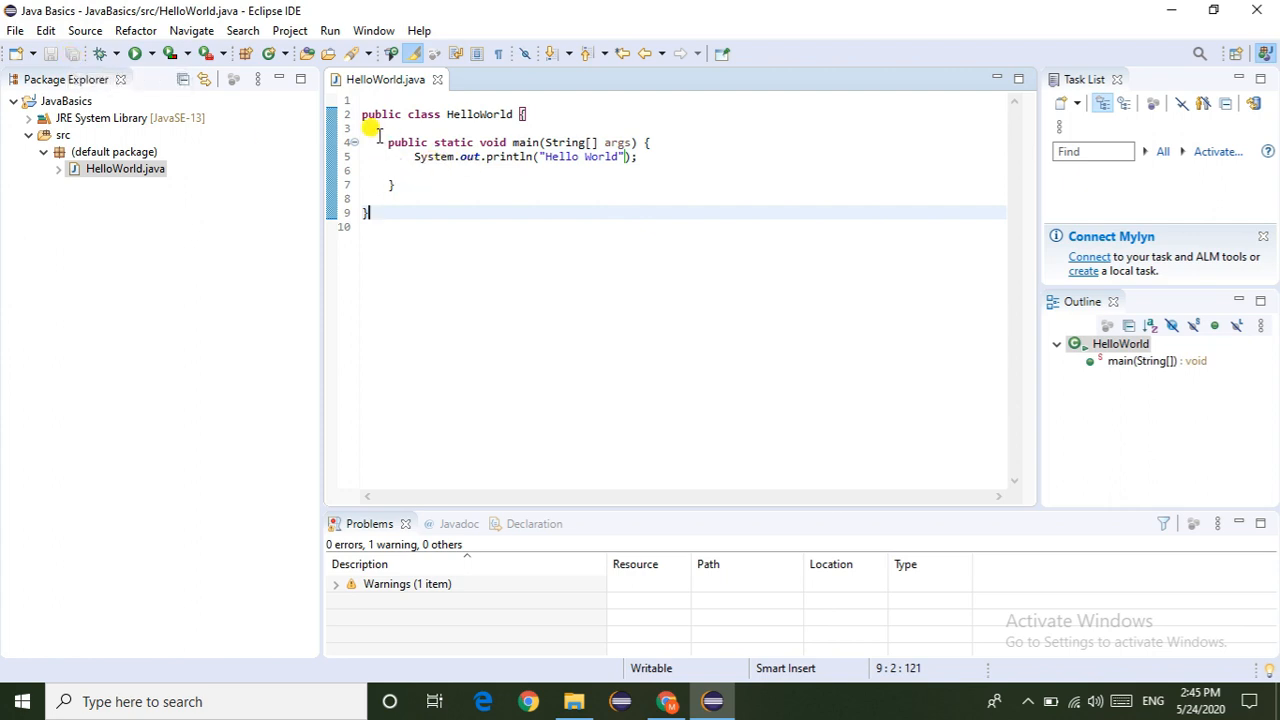
- Run HelloWorld as a Java application and inspect its console output
click(330, 32)
mouse_move(403, 145)
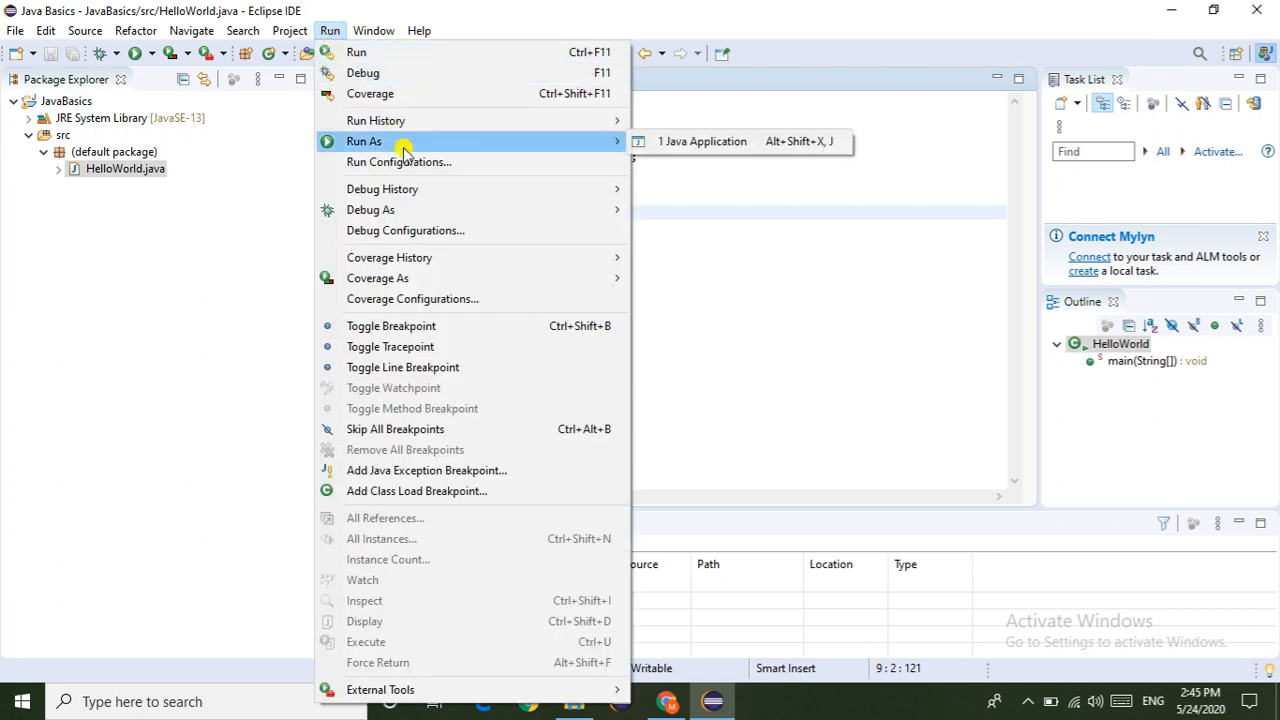
click(697, 143)
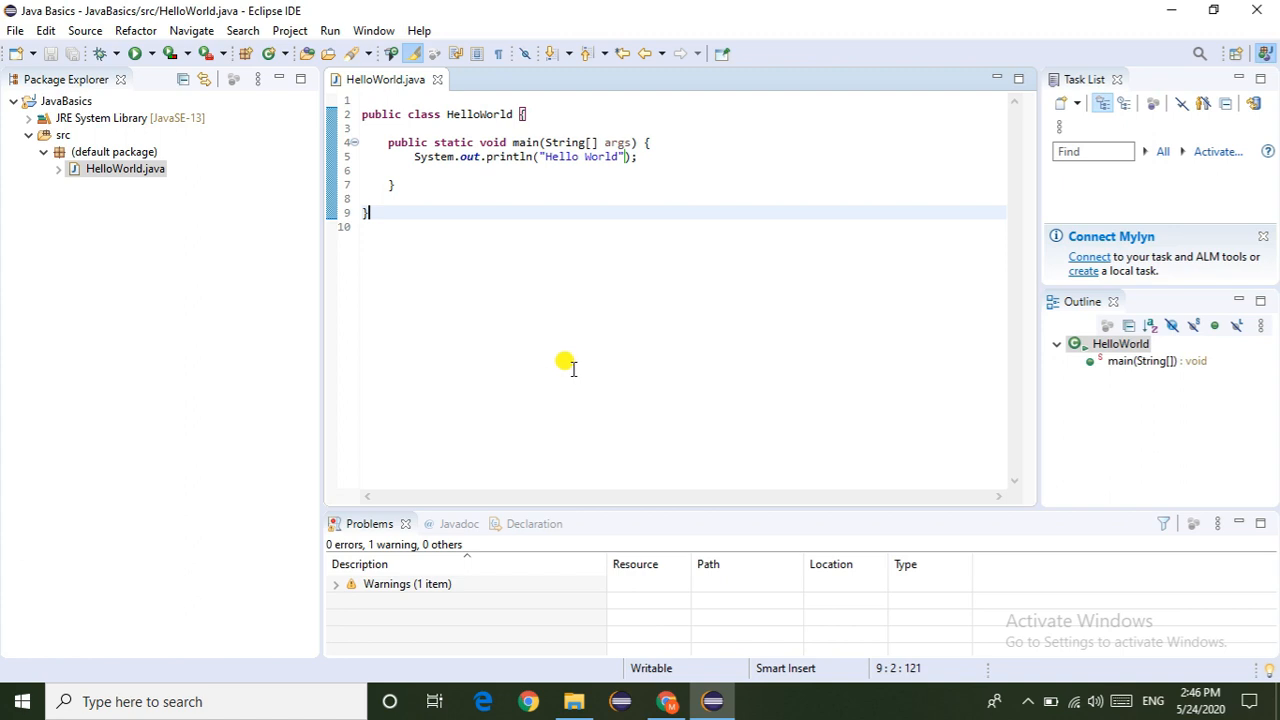
key(ctrl+F11)
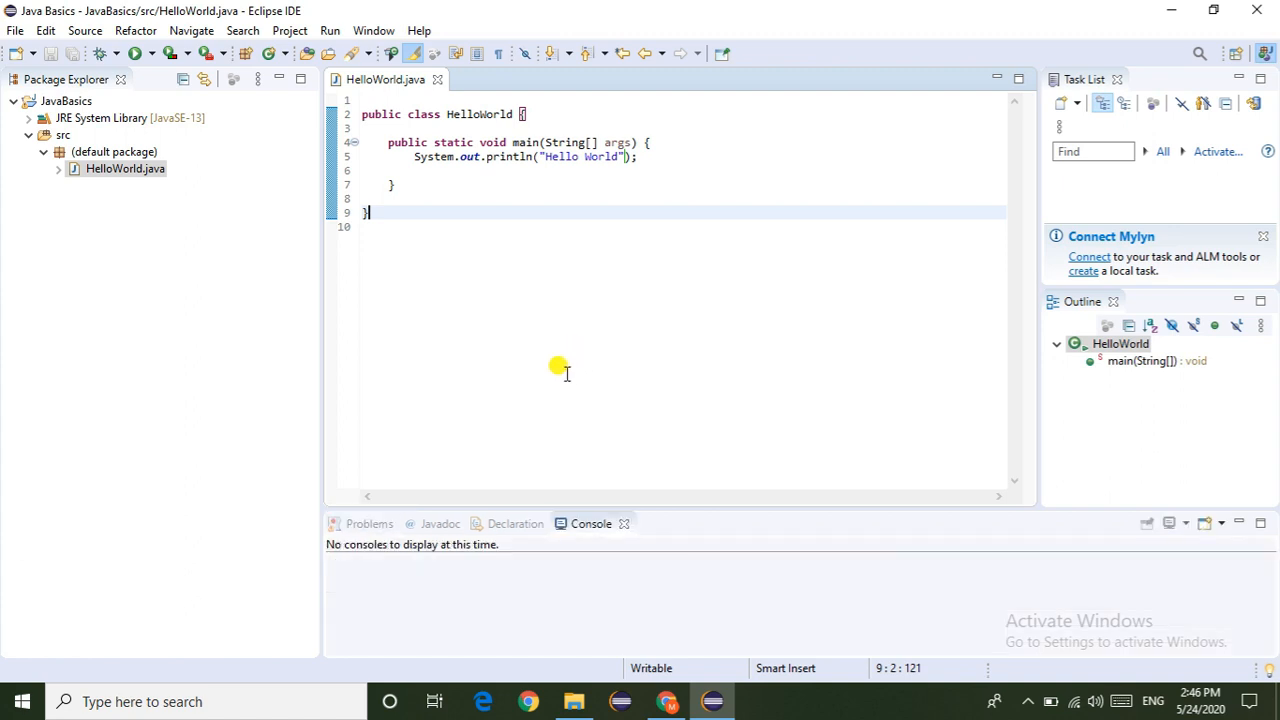
drag(410, 560, 266, 546)
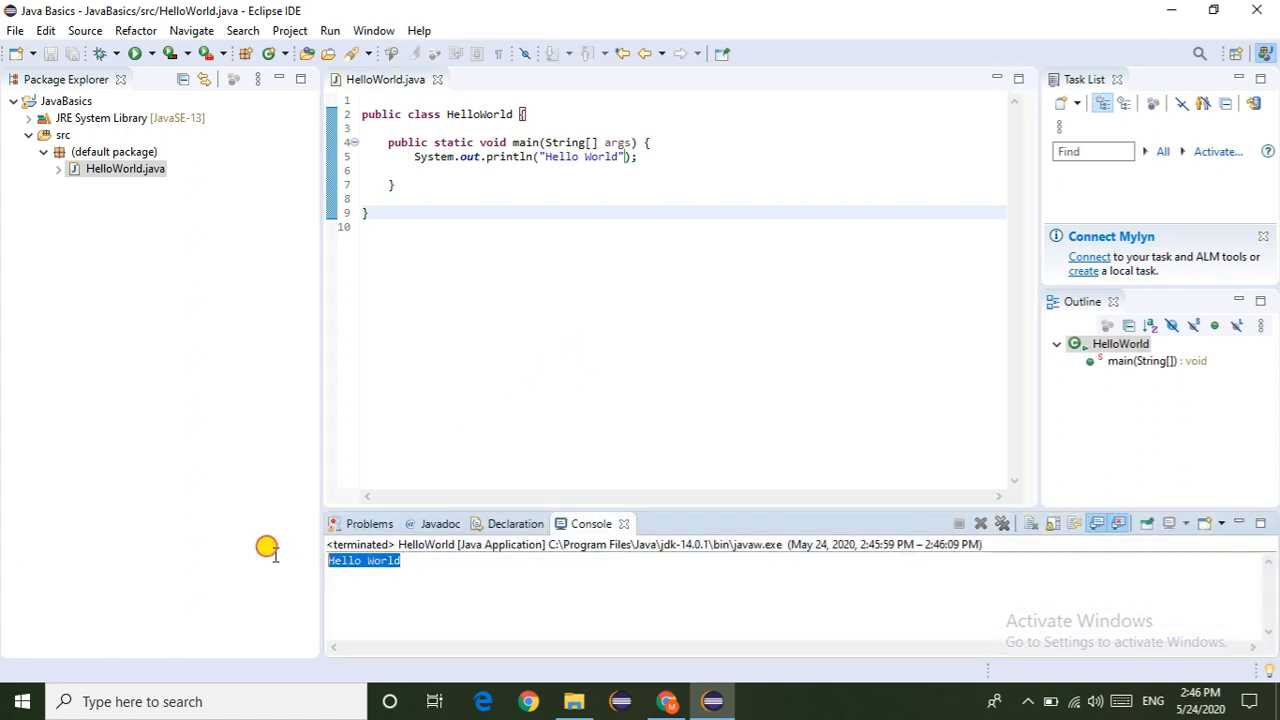
click(371, 561)
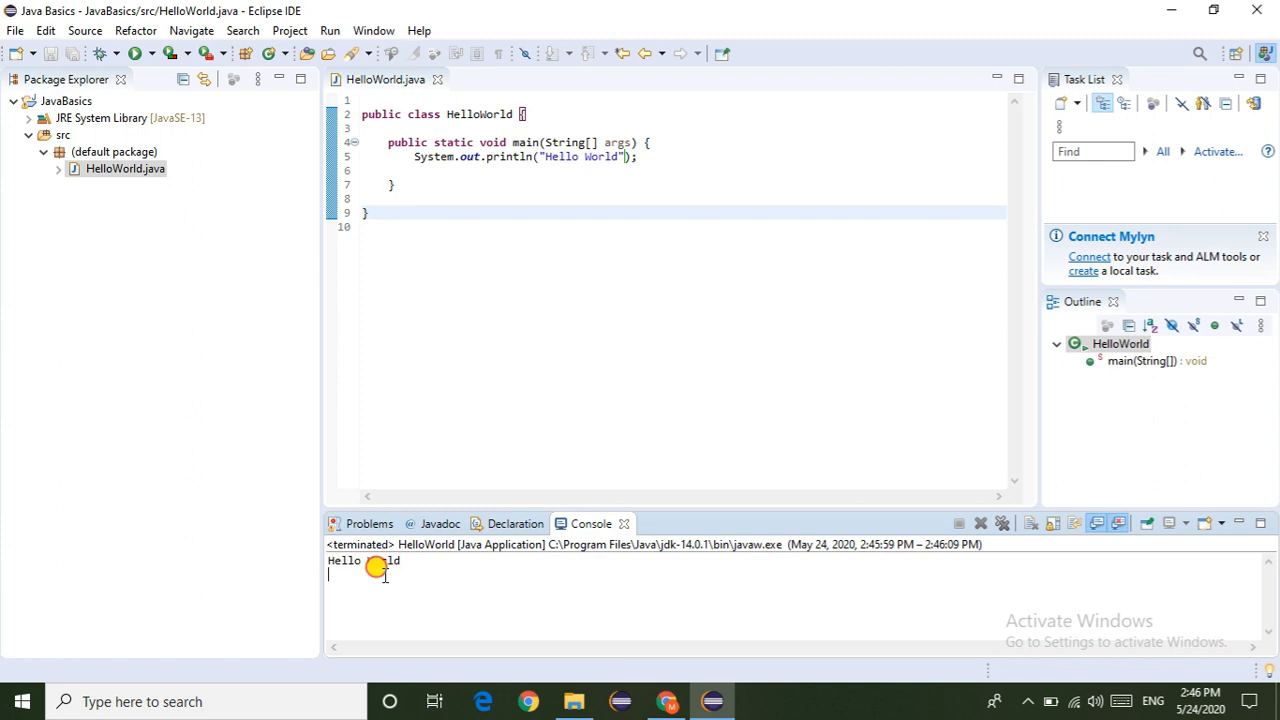
click(512, 294)
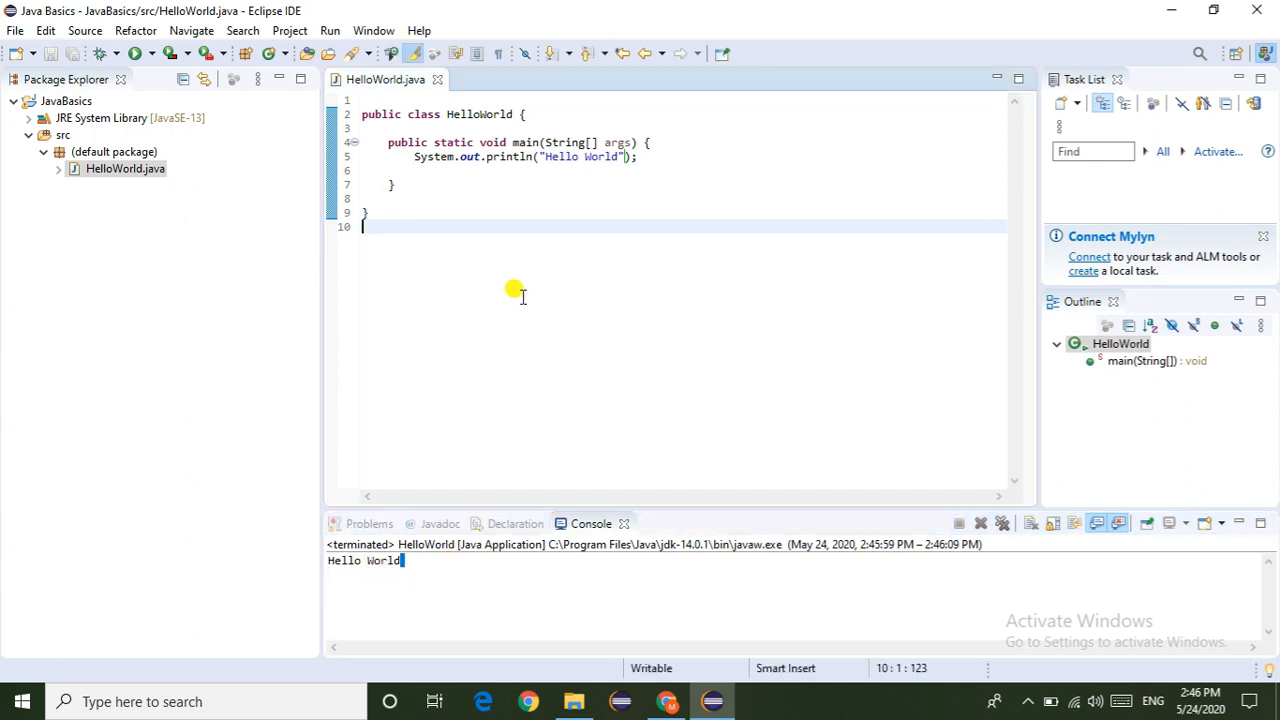
- Rerun HelloWorld as a Java application from the code editor and check the console output again
right_click(561, 190)
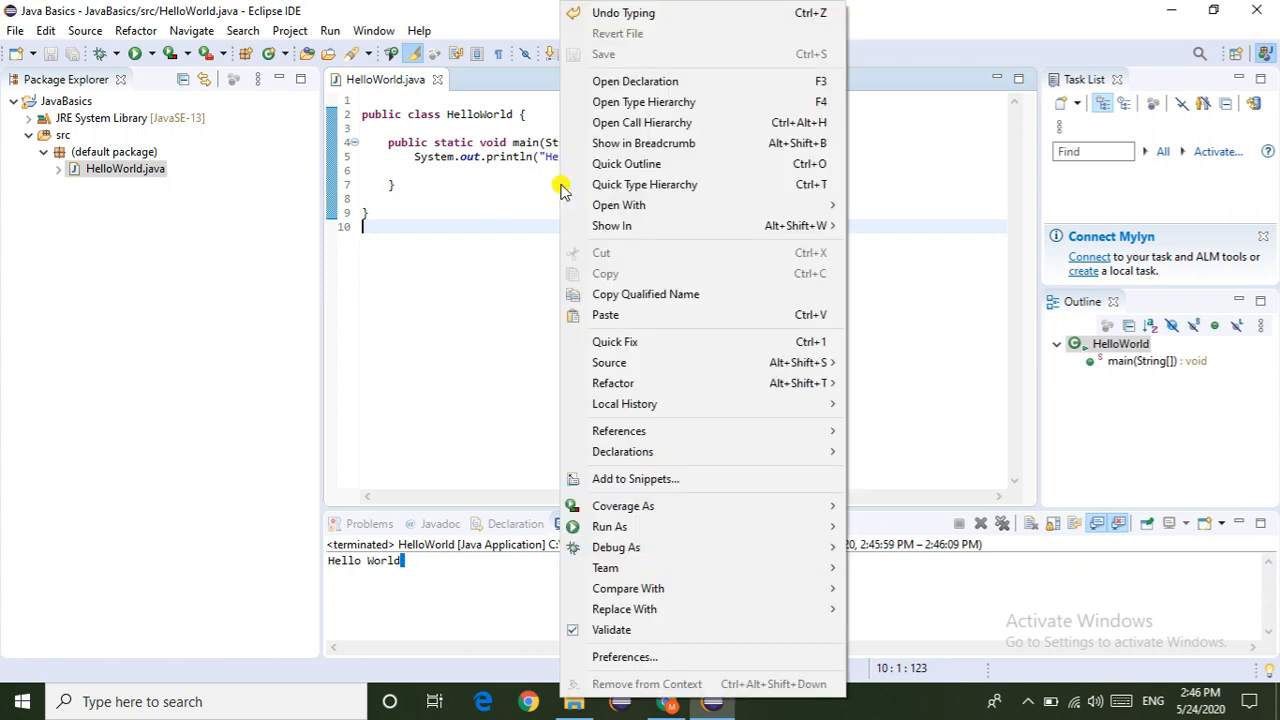
mouse_move(663, 526)
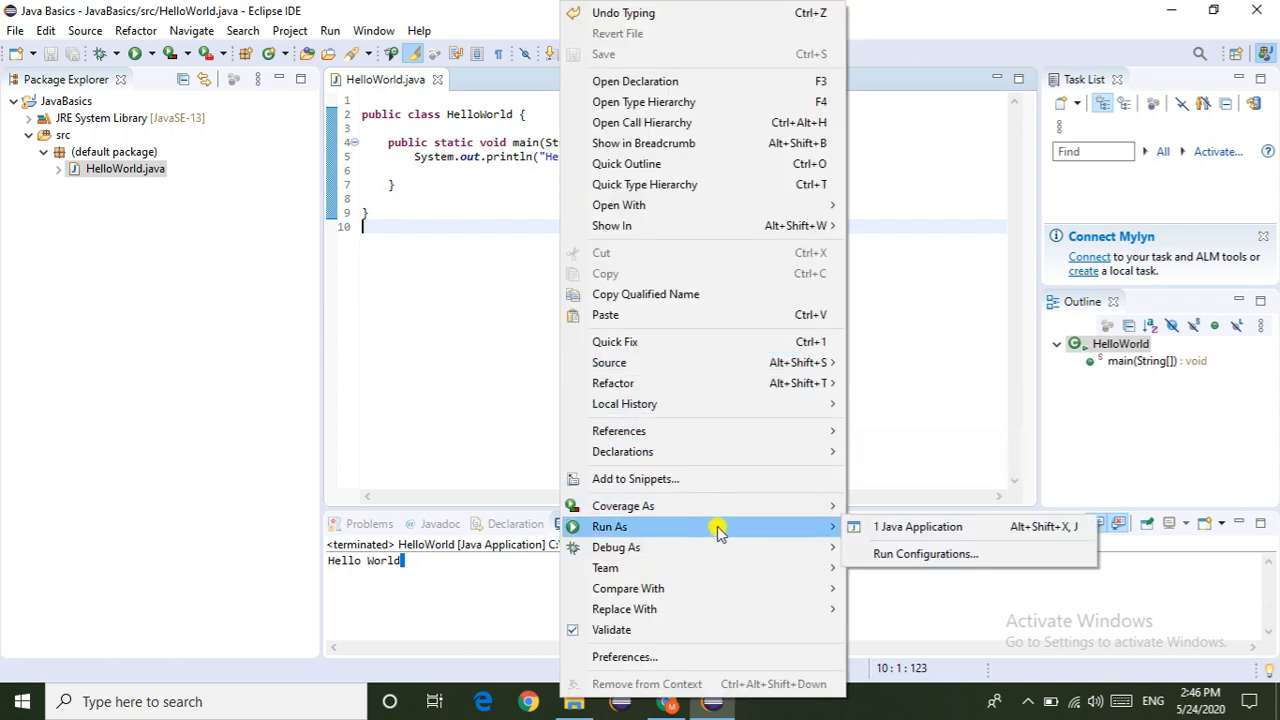
click(890, 528)
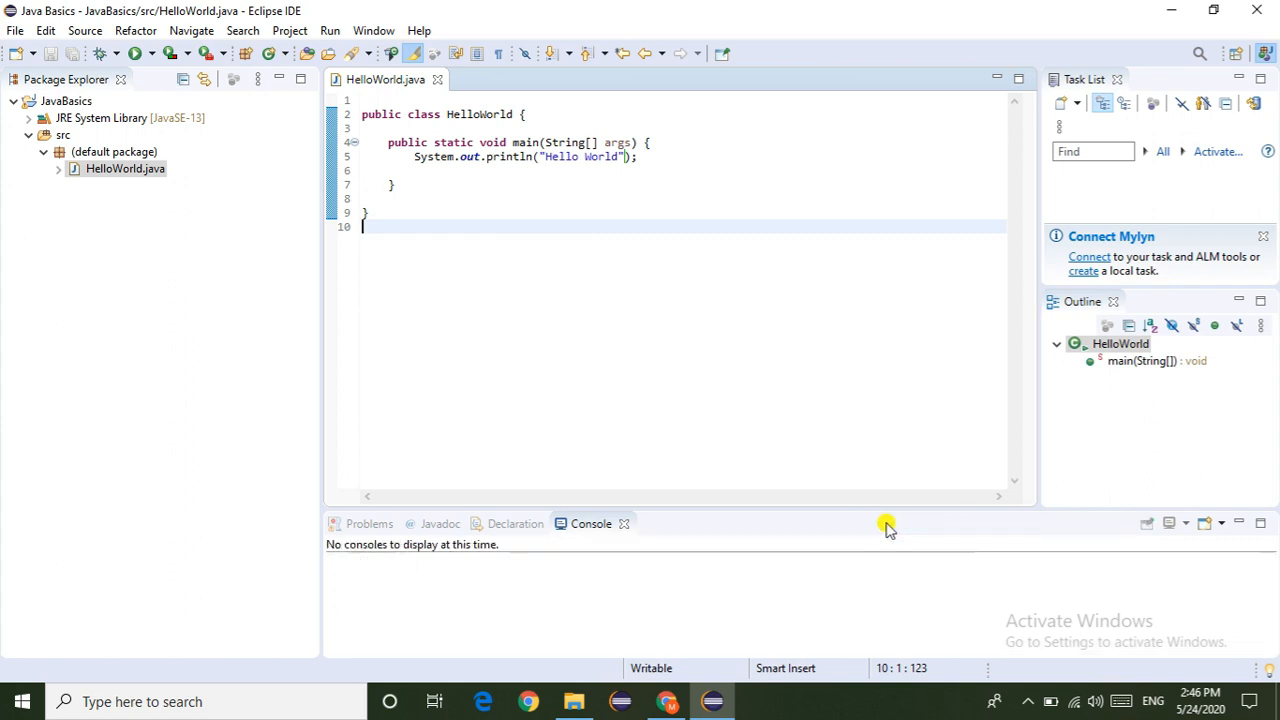
drag(423, 561, 266, 552)
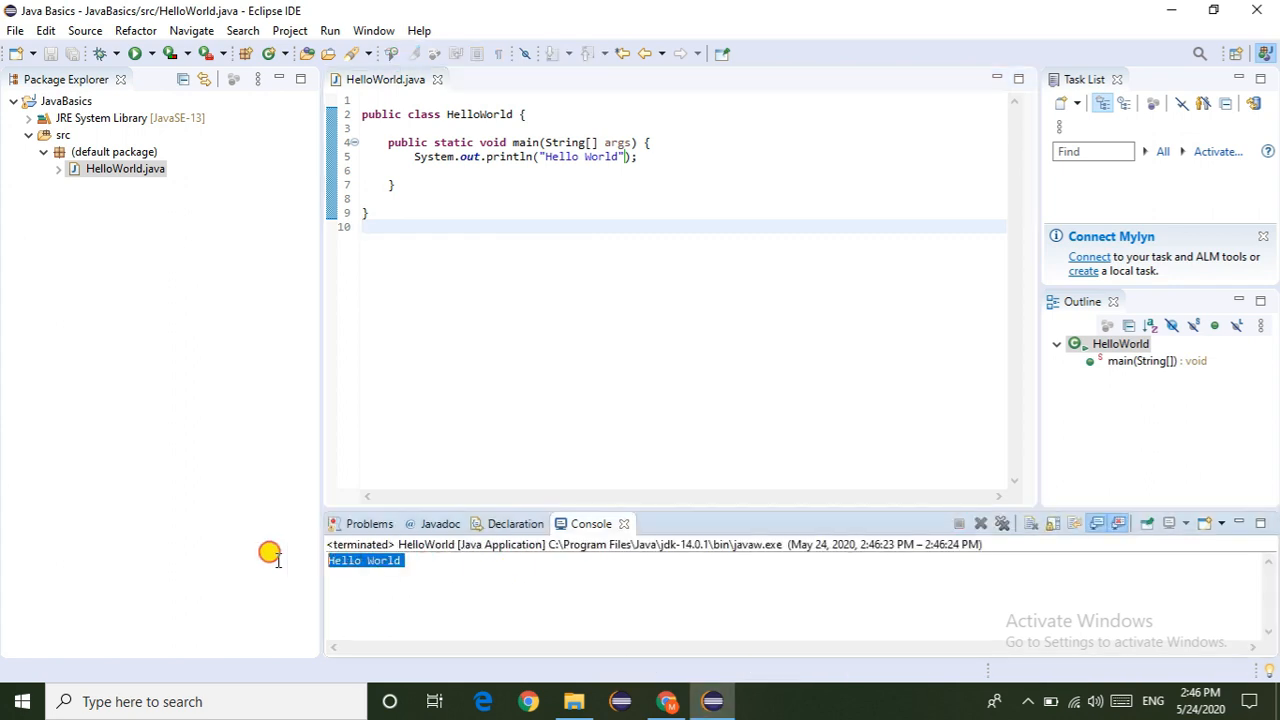
click(640, 392)
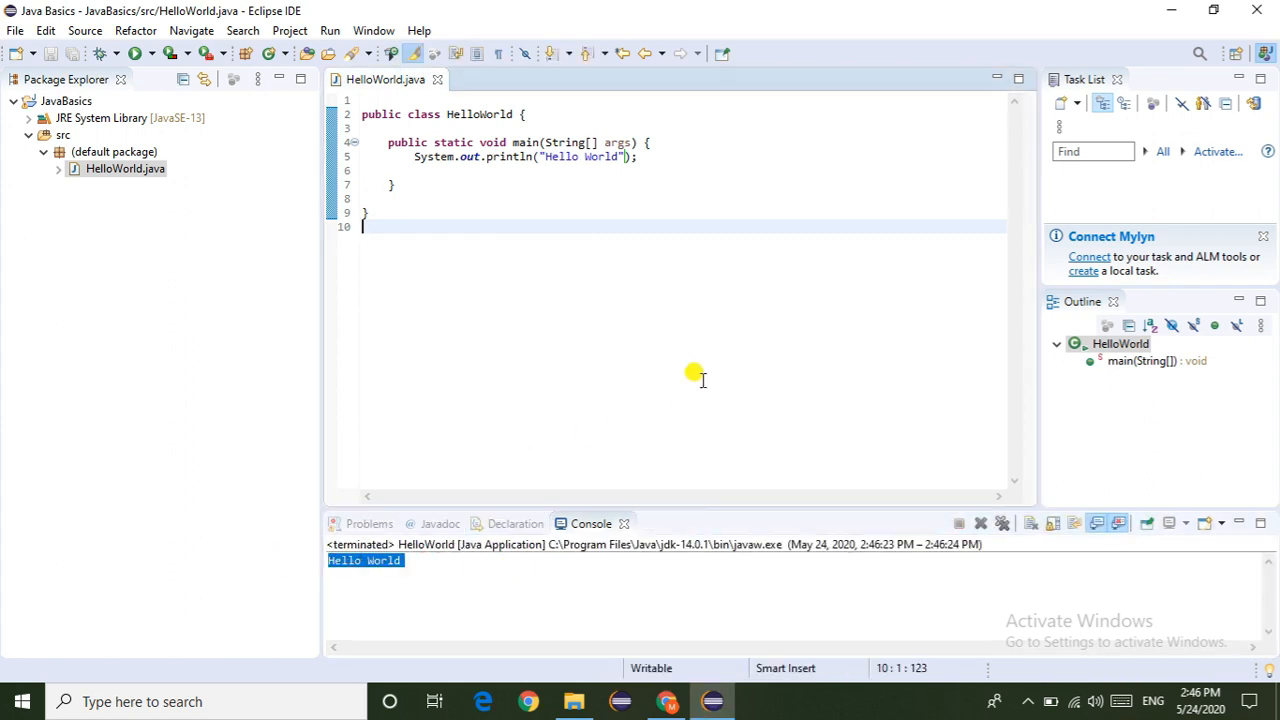